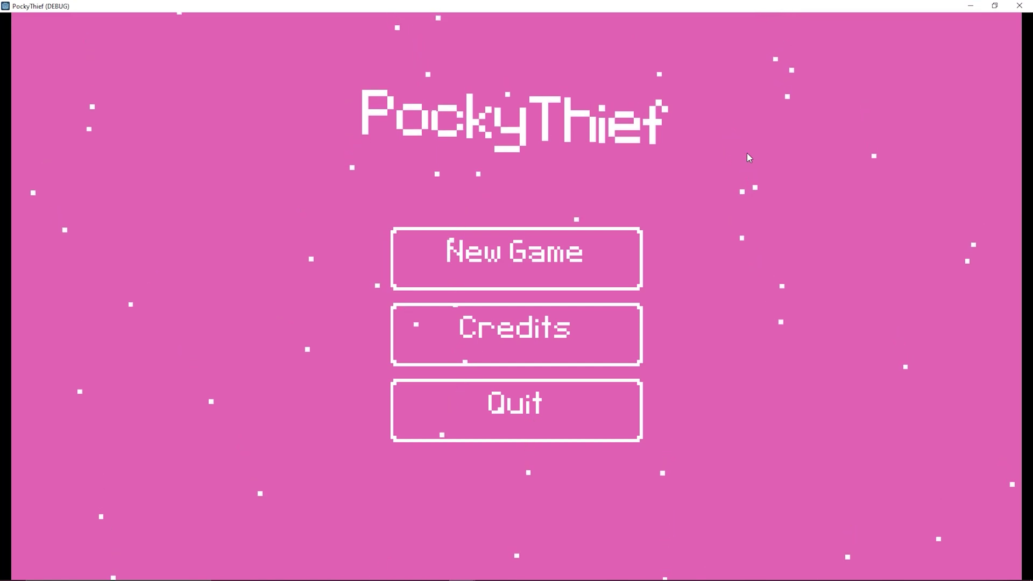
Step: Start a New Game, run and jump the character, then pause with Esc
click(472, 262)
key(d)
key(space)
key(Escape)
Step: Resume the game, move again, pause once more and choose Quit
key(Escape)
key(d)
key(space)
key(Escape)
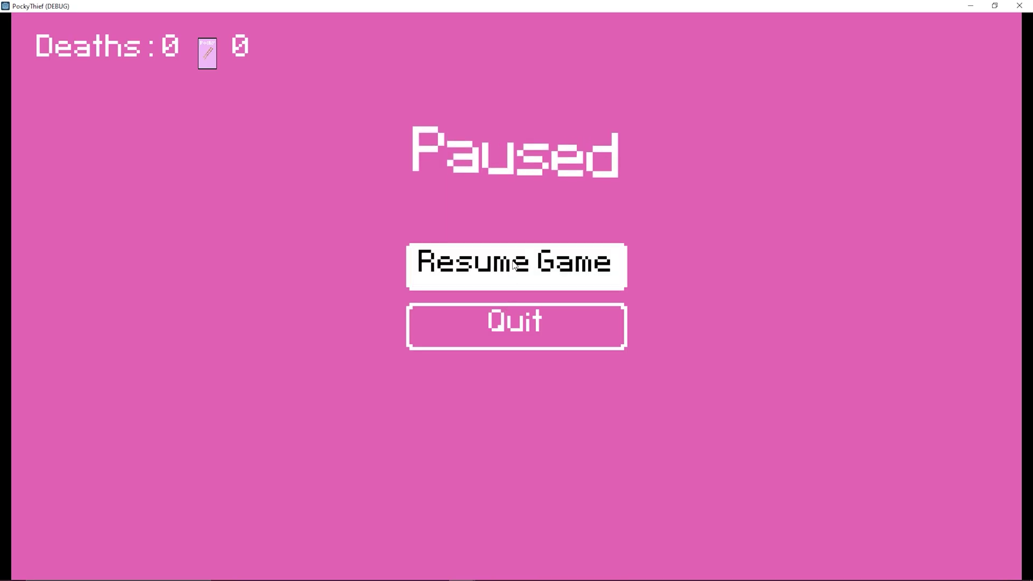
click(537, 263)
key(a)
key(a)
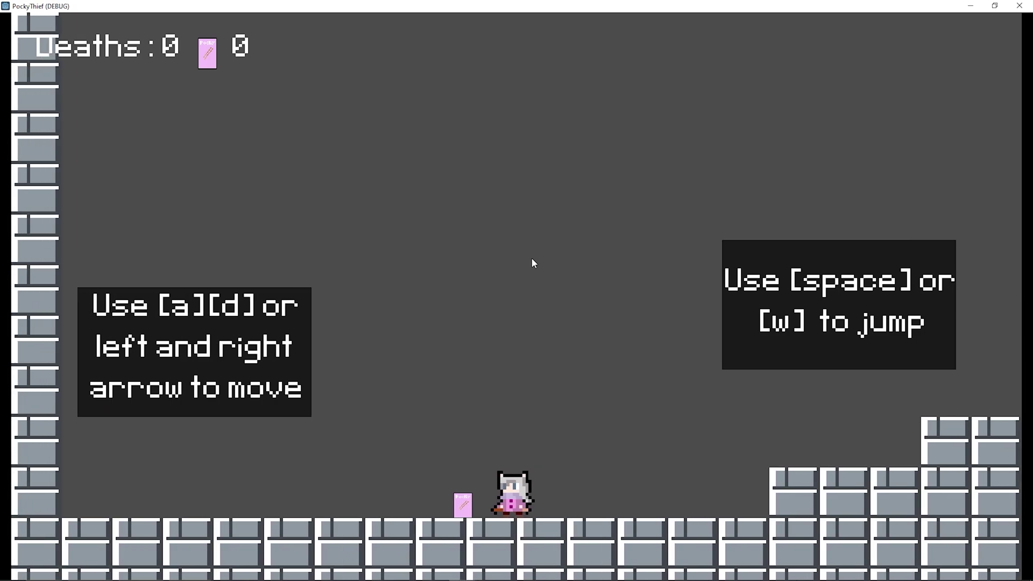
key(Escape)
click(514, 337)
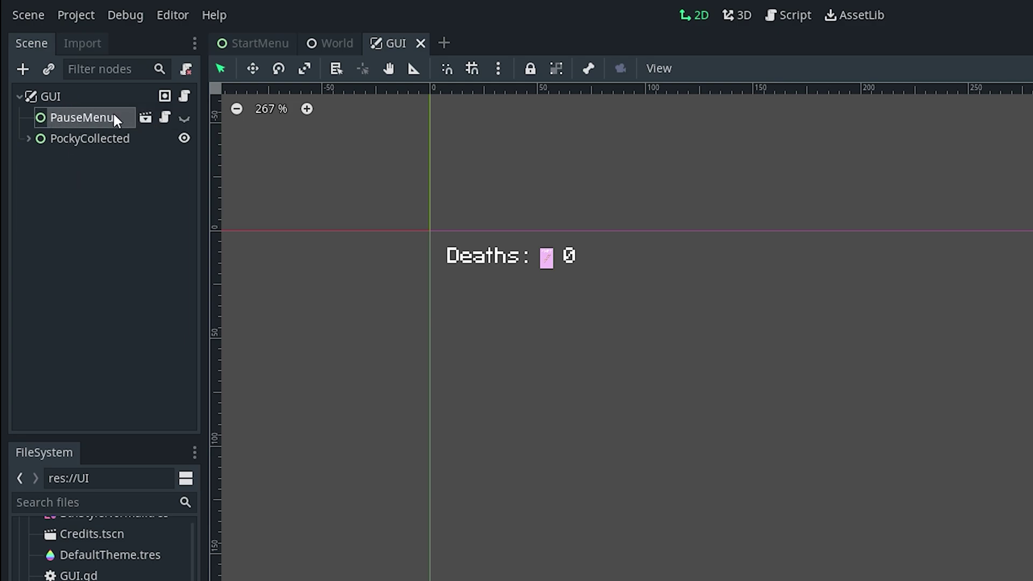
Step: Inspect the GUI node in the World scene, return to GUI, and open a new scene tab
click(327, 44)
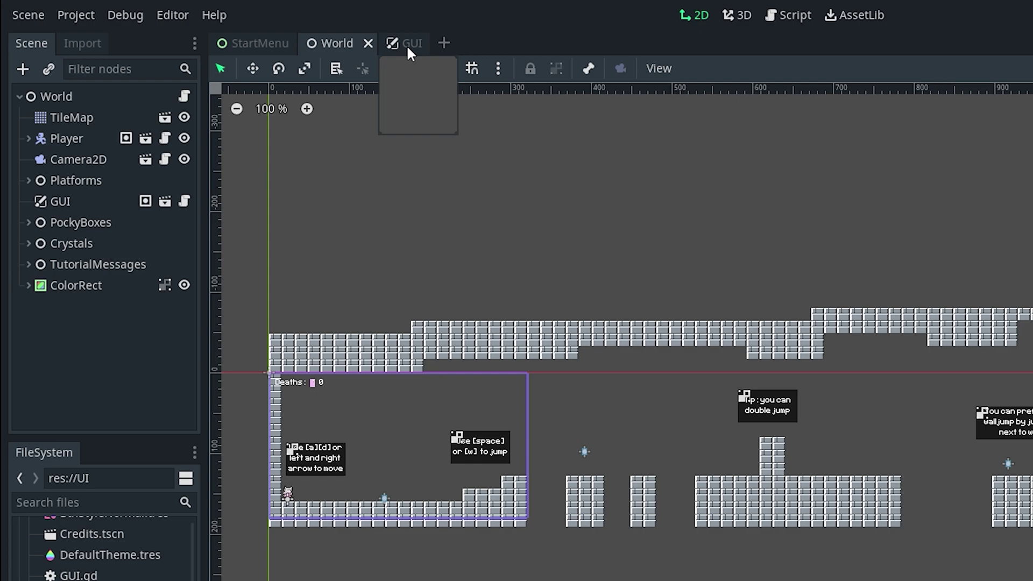
click(70, 203)
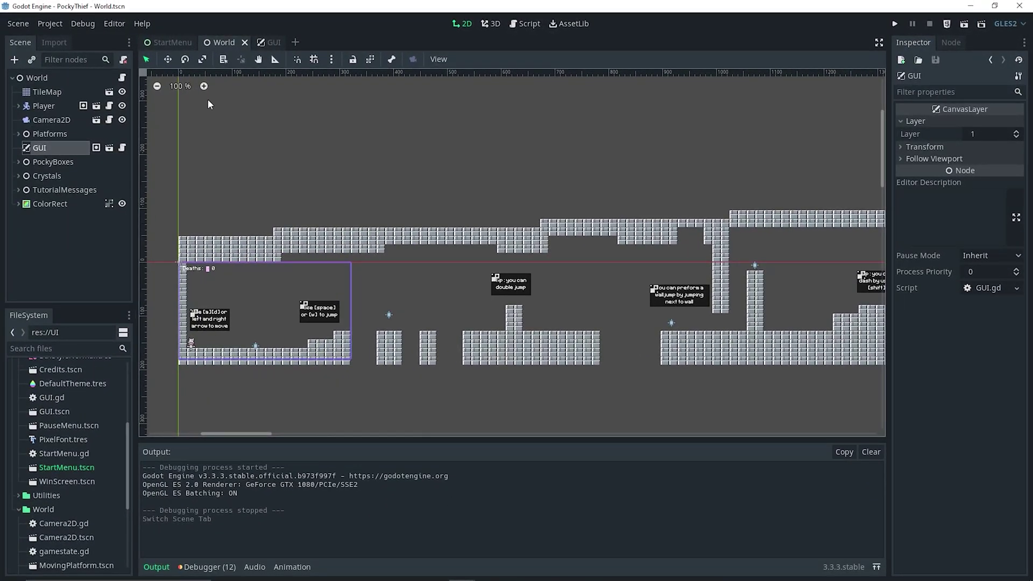
click(264, 42)
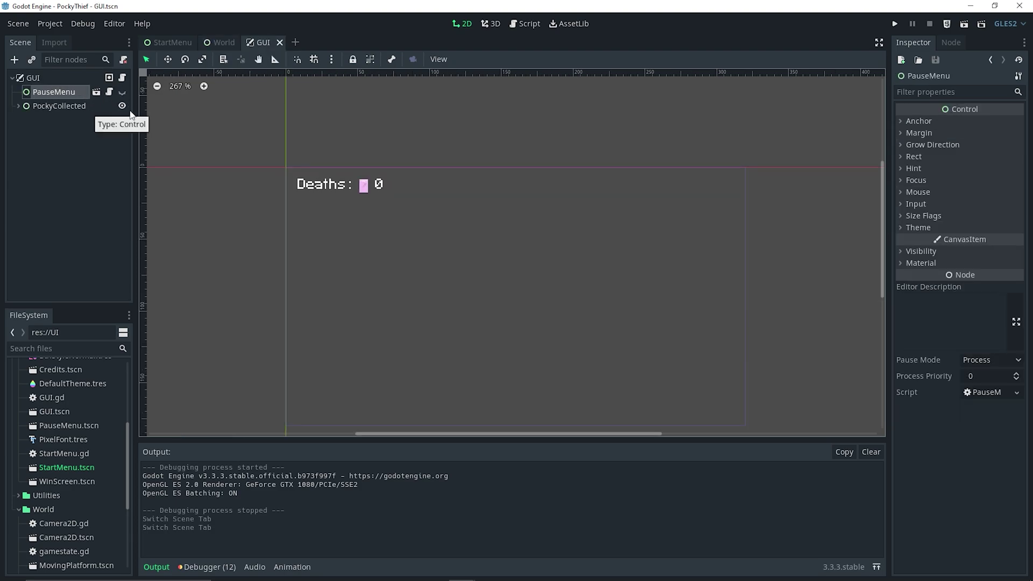
click(297, 42)
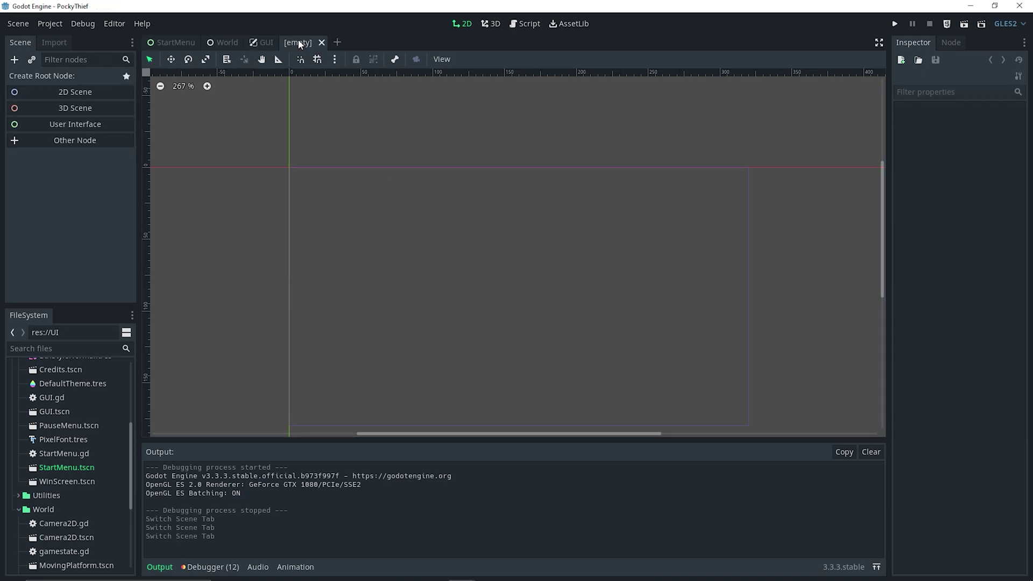
Step: Create a User Interface root node and rename it PauseMenu2
click(104, 125)
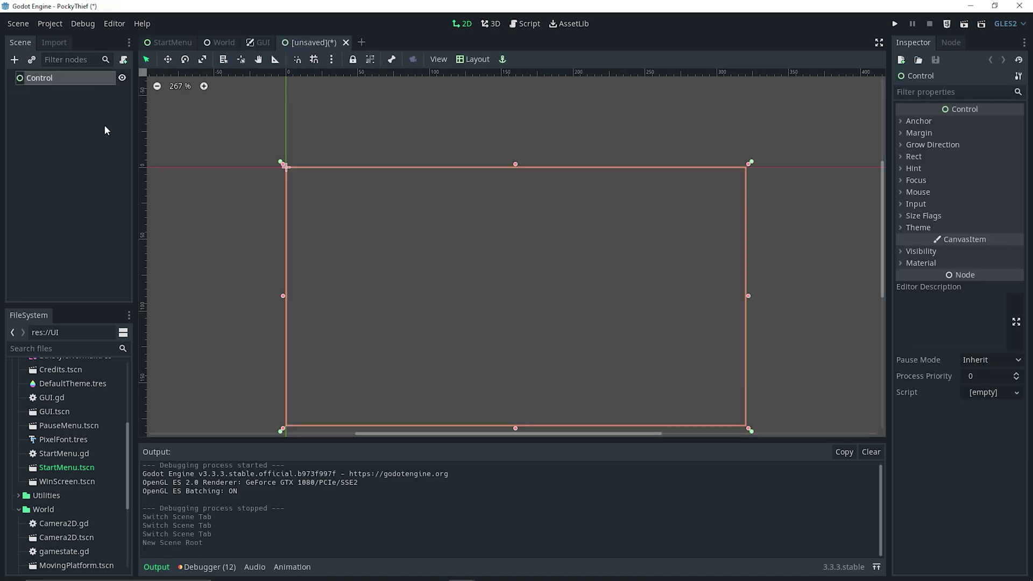
double_click(86, 81)
text(Pause Menu2)
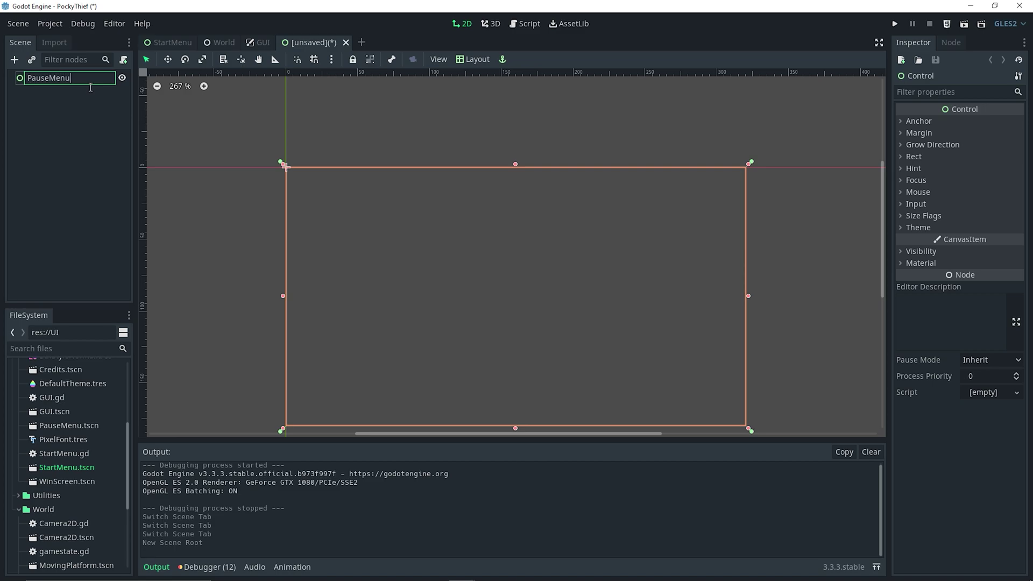
key(Return)
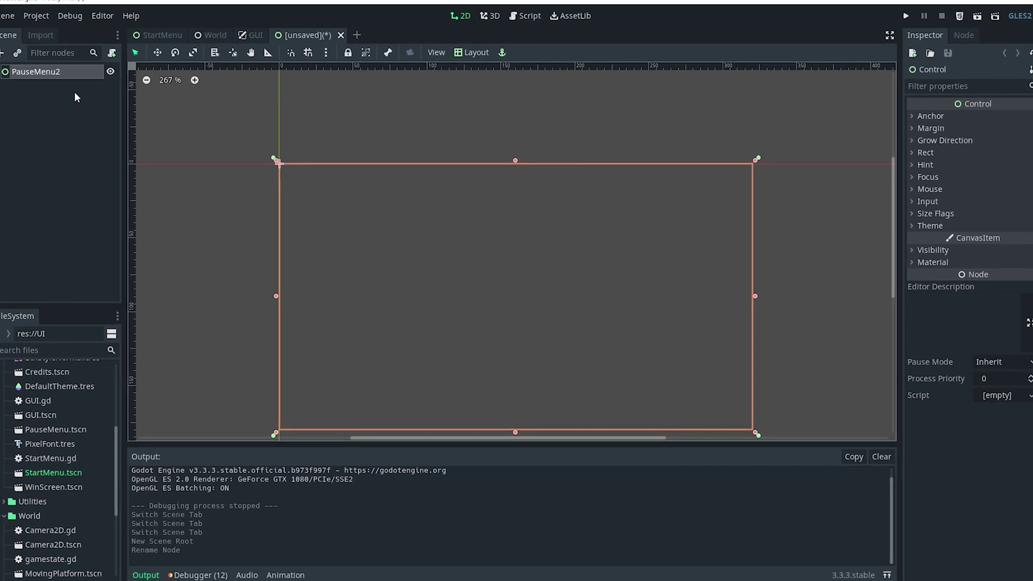
Step: Add a ColorRect child node under PauseMenu2
click(14, 59)
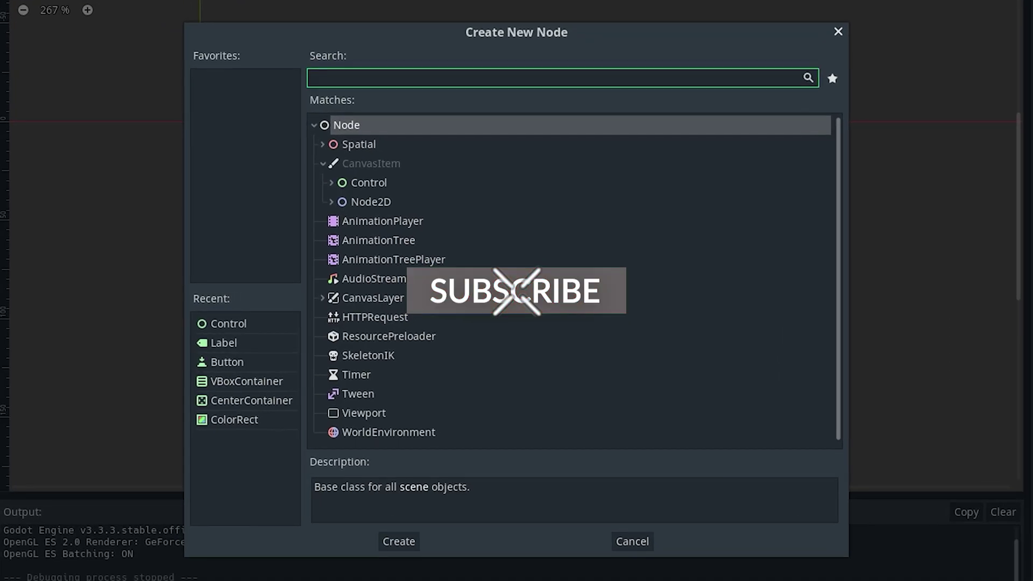
text(colo)
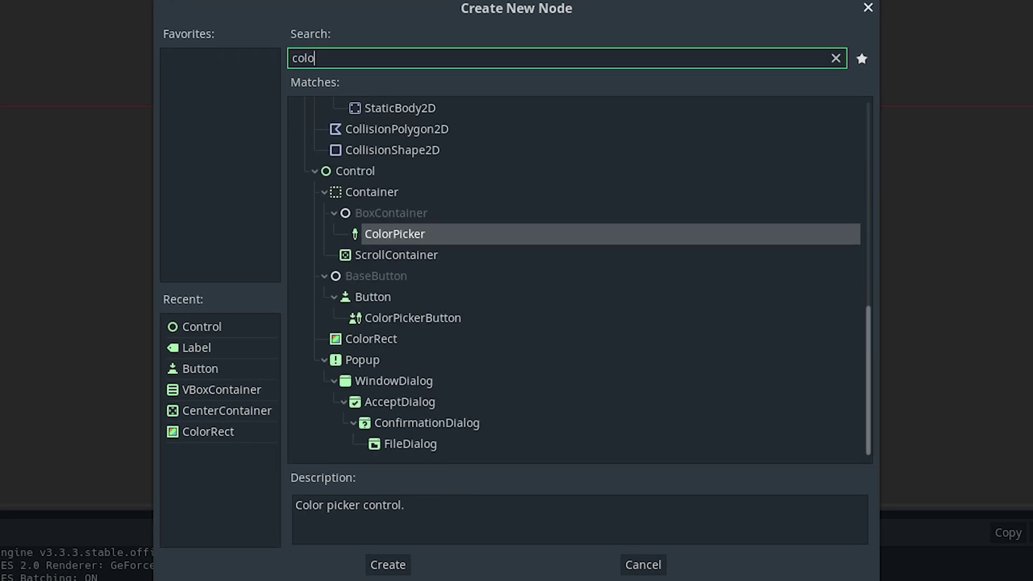
text(rre)
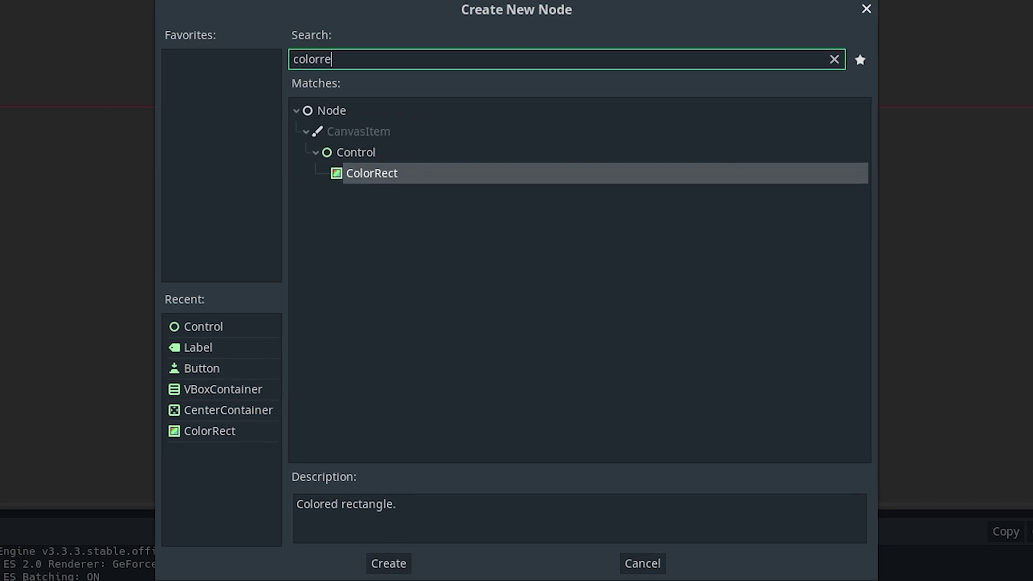
key(Return)
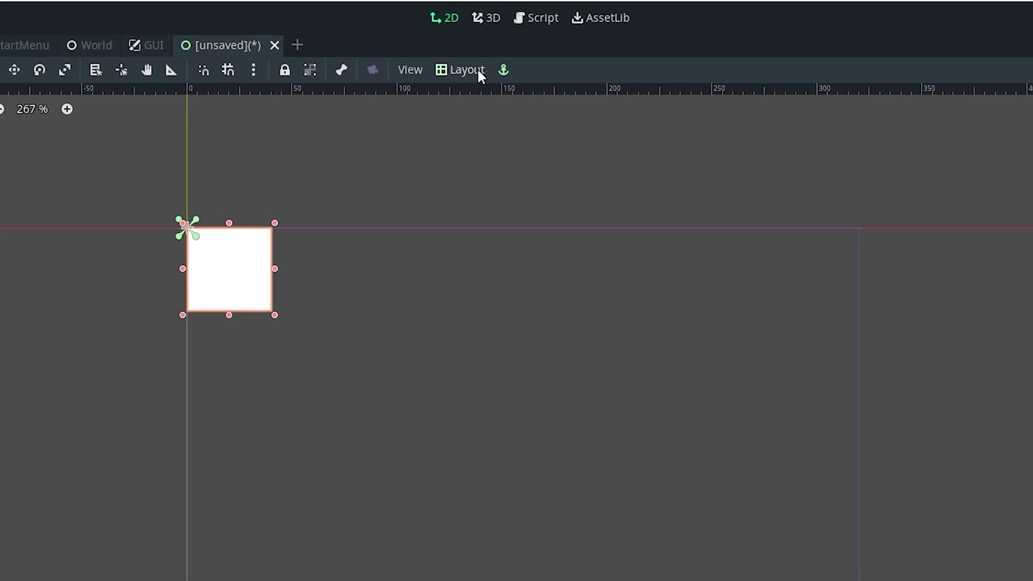
click(473, 59)
Step: Set the ColorRect to Full Rect and tint it translucent dark grey (bb282626)
click(515, 426)
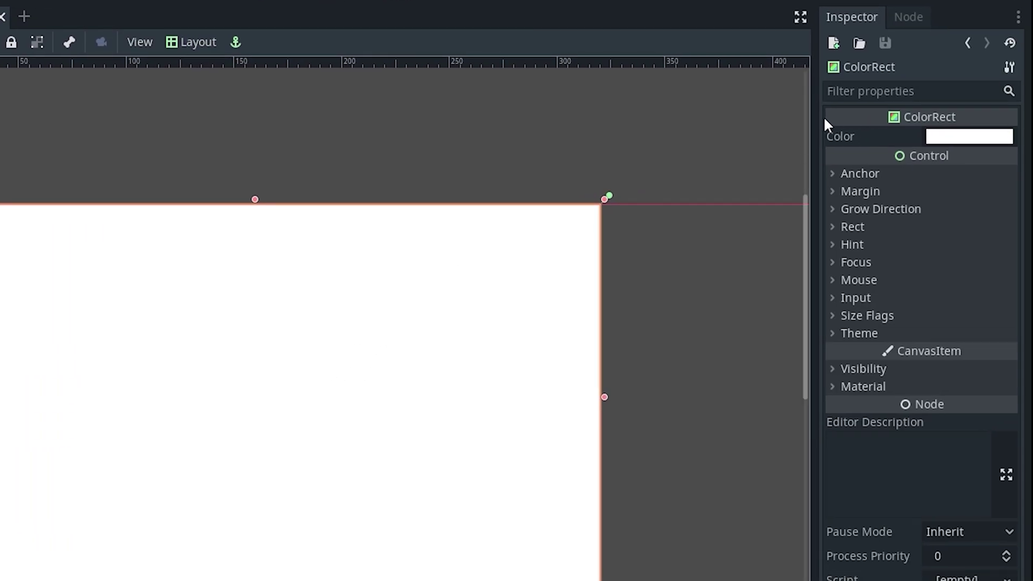
click(968, 136)
click(740, 92)
drag(740, 93, 701, 154)
drag(860, 306, 819, 314)
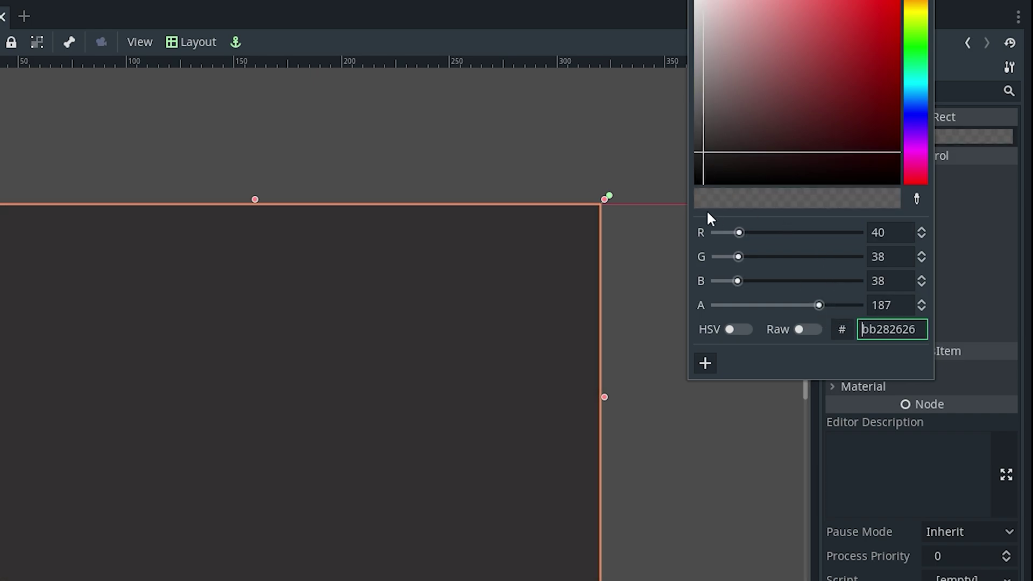
click(323, 104)
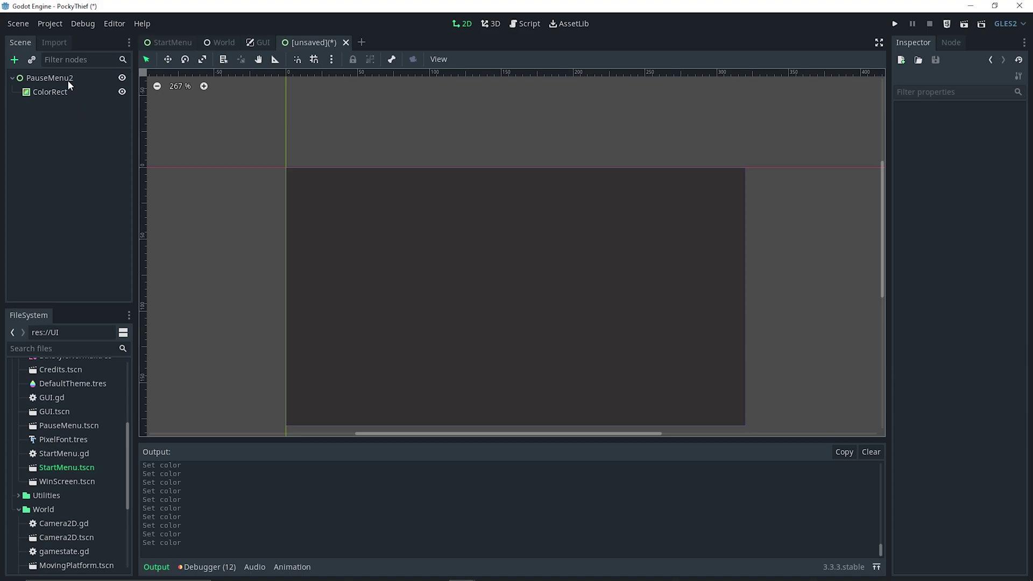
Step: Rename the ColorRect node to Background
double_click(49, 91)
text(Background)
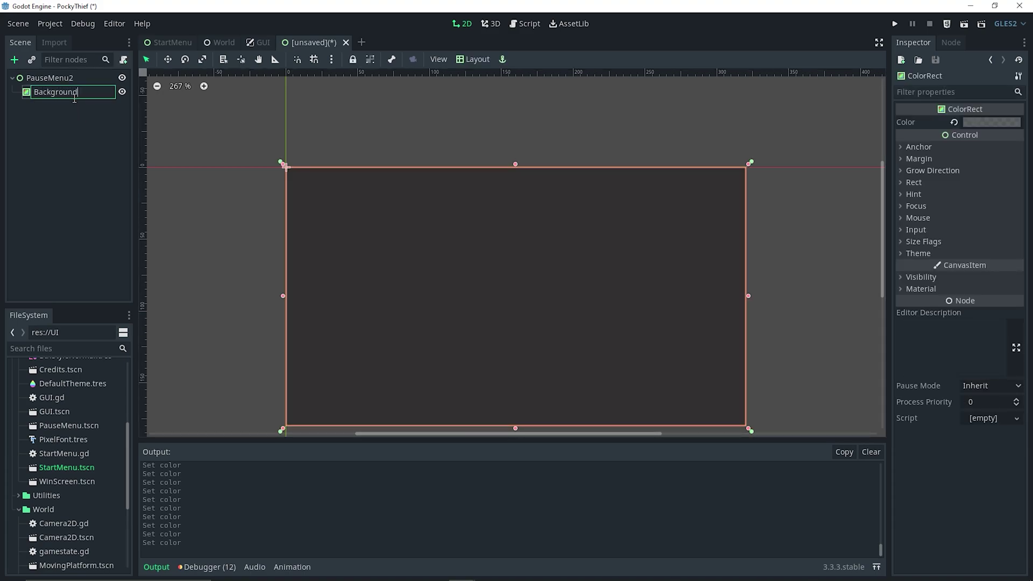
key(Return)
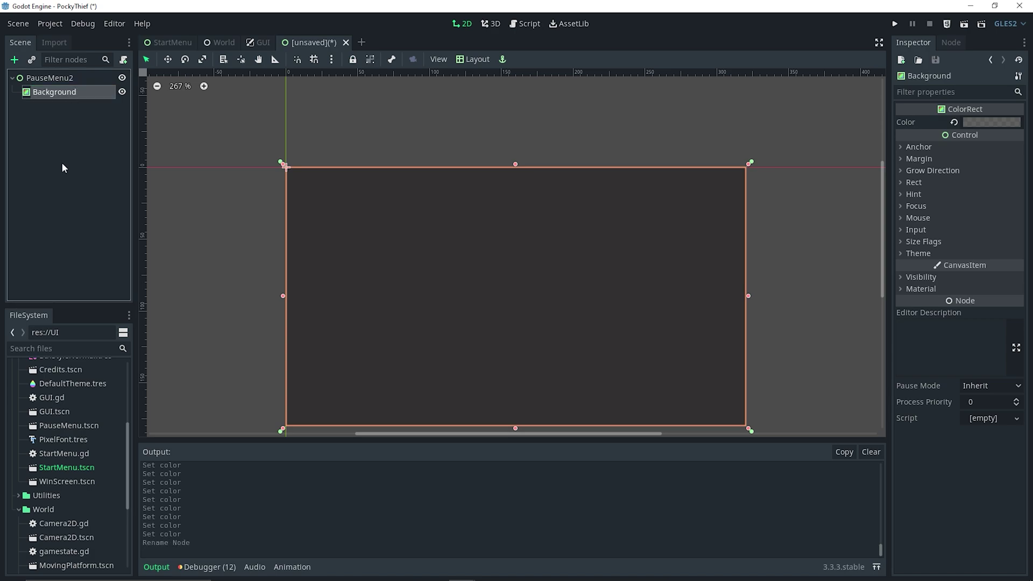
click(58, 82)
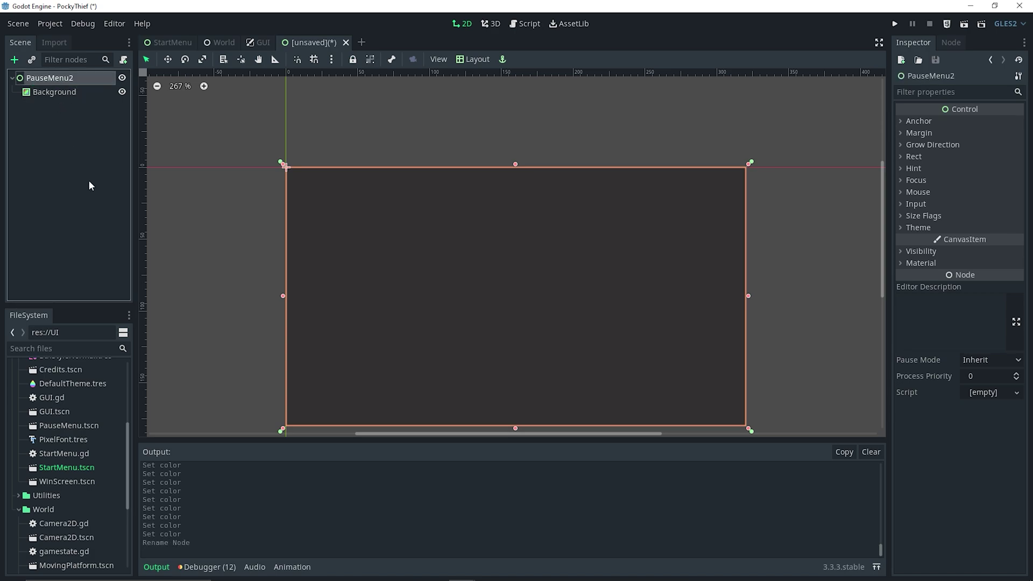
Step: Add a CenterContainer under PauseMenu2 with the Full Rect layout
key(ctrl+a)
text(center)
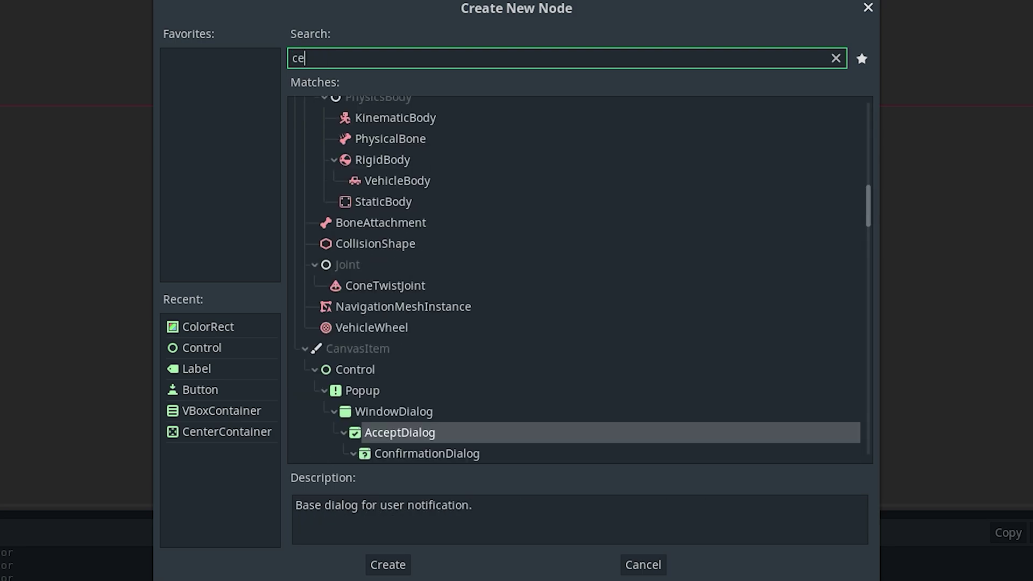
key(Return)
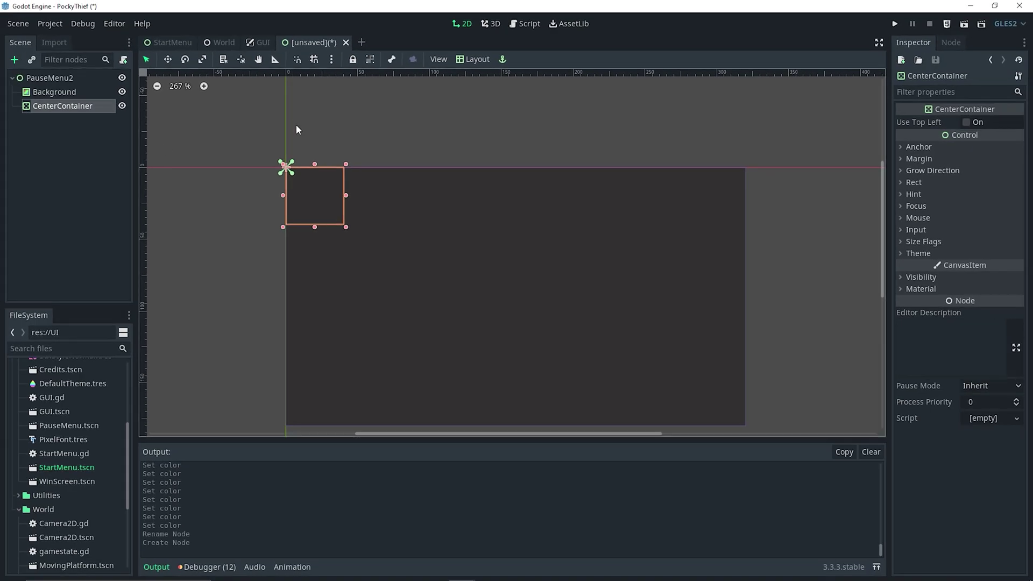
click(473, 59)
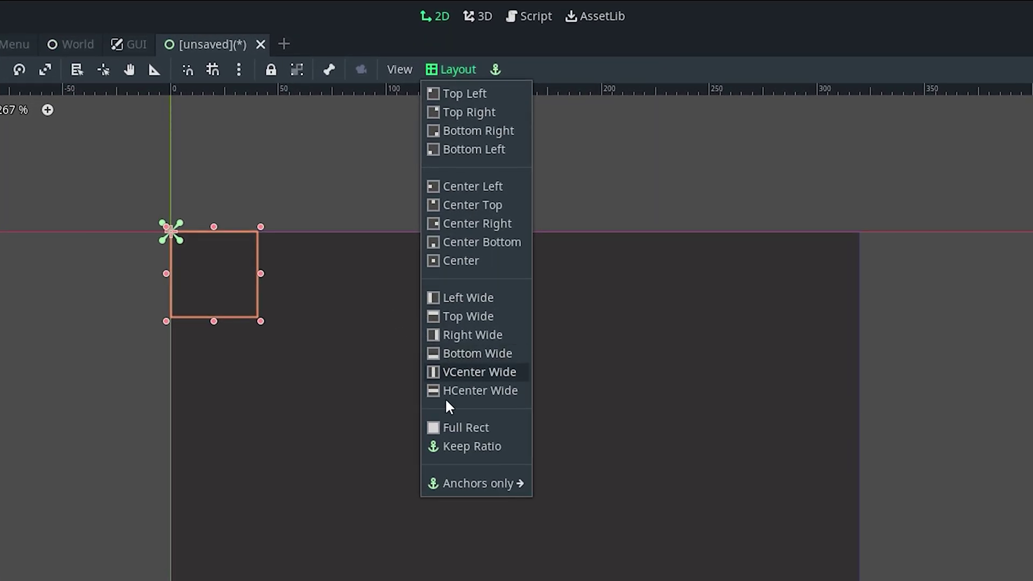
click(473, 298)
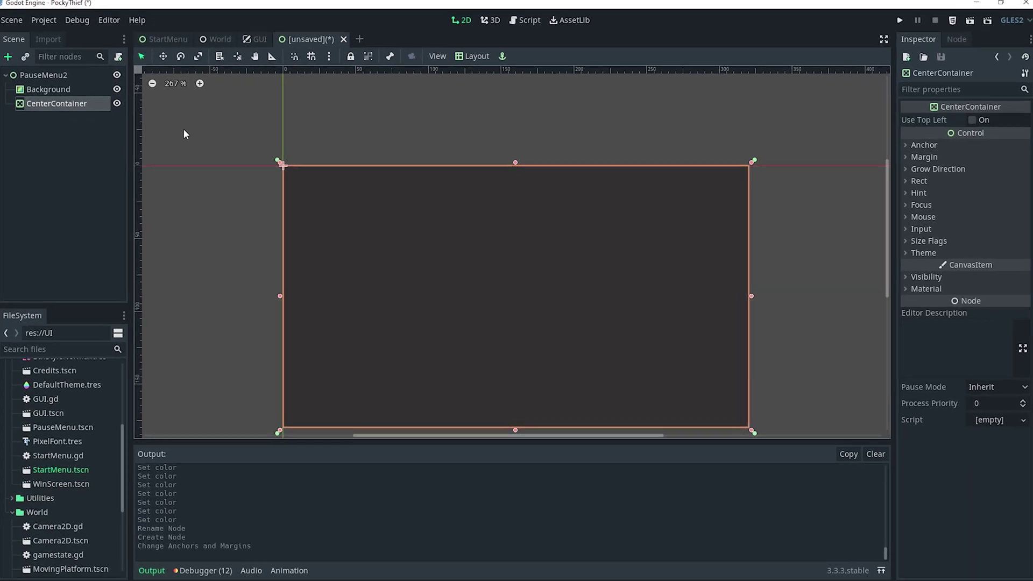
Step: Add a VBoxContainer inside the CenterContainer
key(ctrl+a)
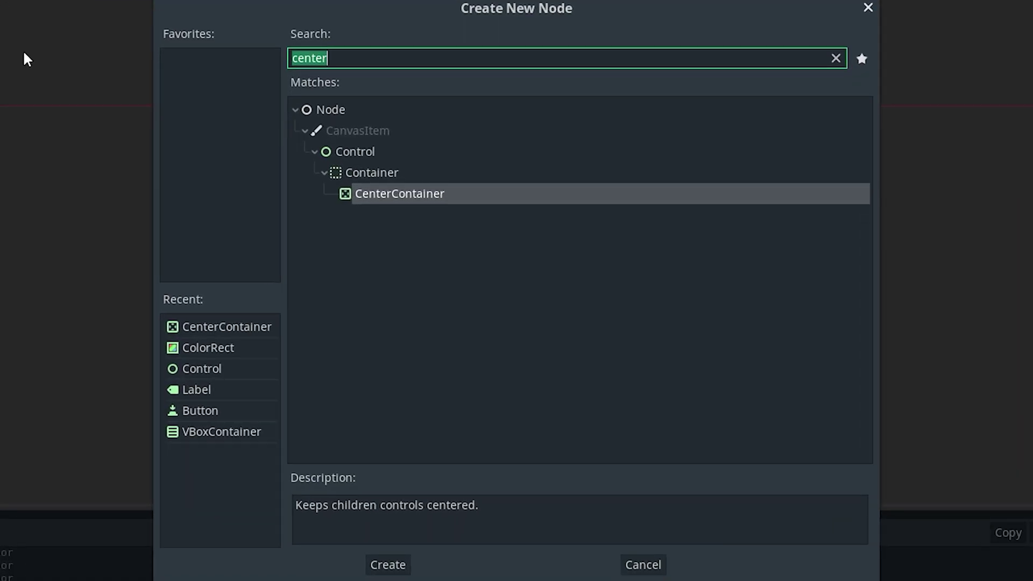
text(vbox)
key(Return)
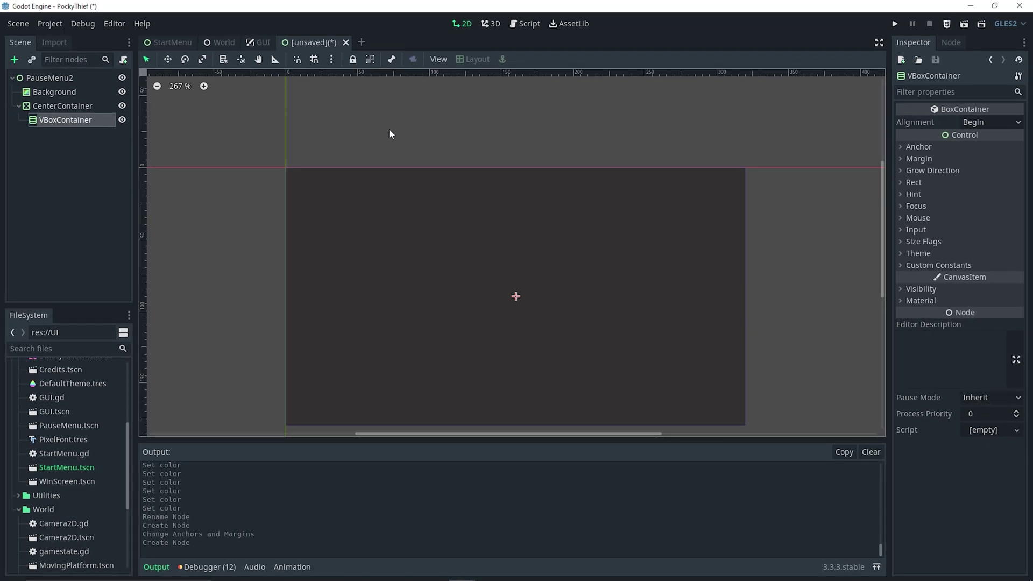
key(ctrl+a)
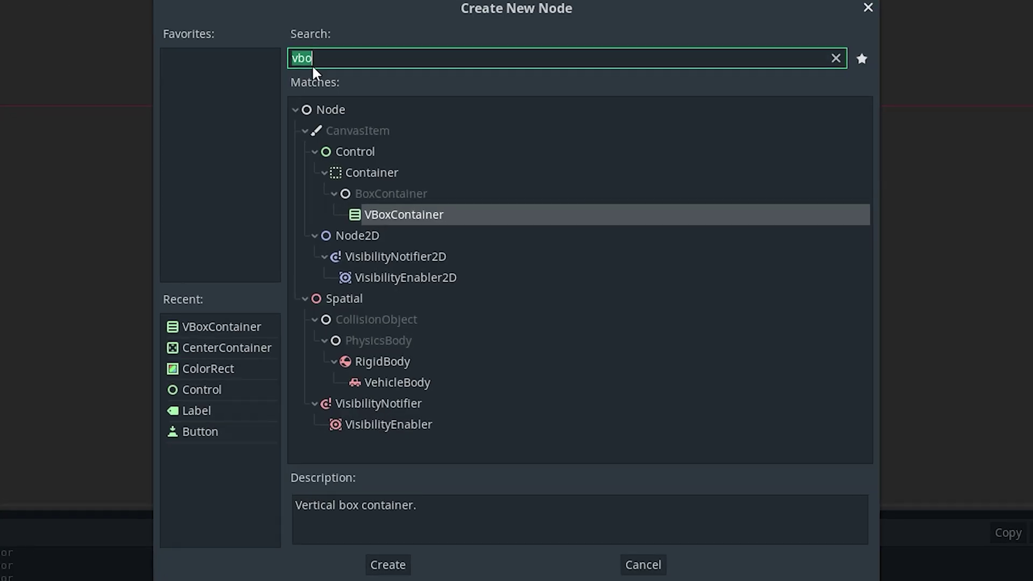
Step: Add two Buttons to the VBoxContainer, moving the second up to sit beside the first
text(but)
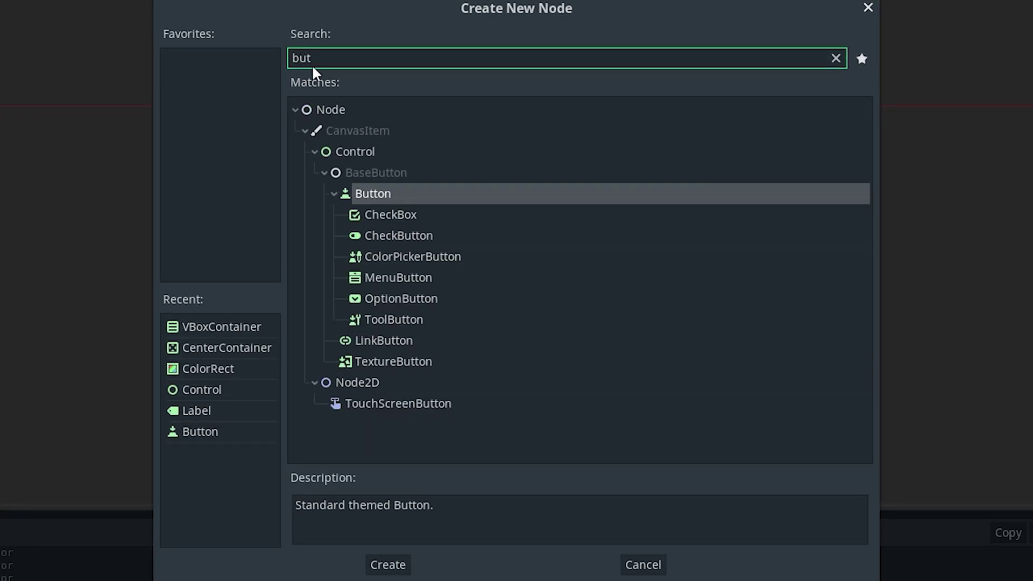
key(Return)
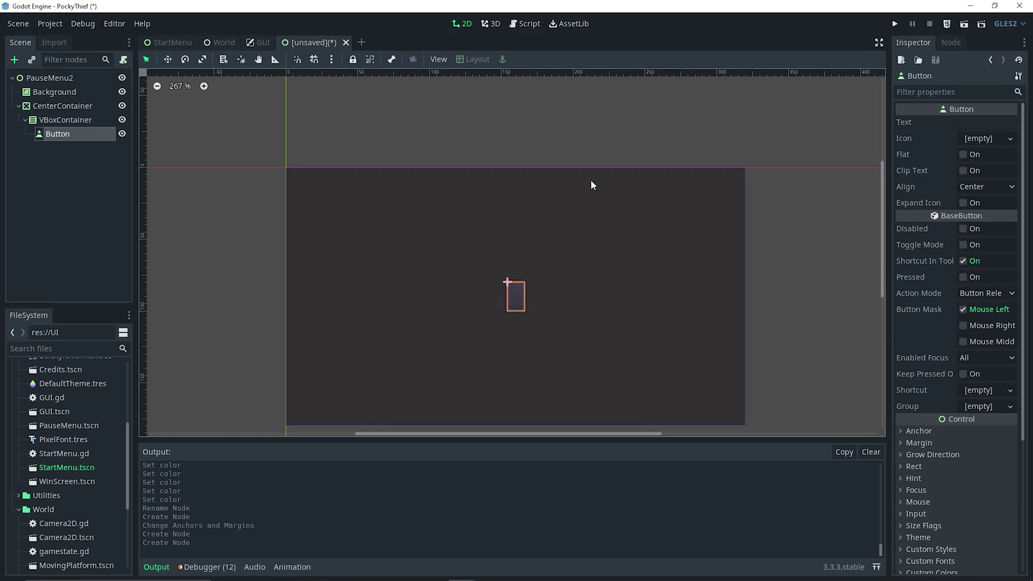
key(ctrl+a)
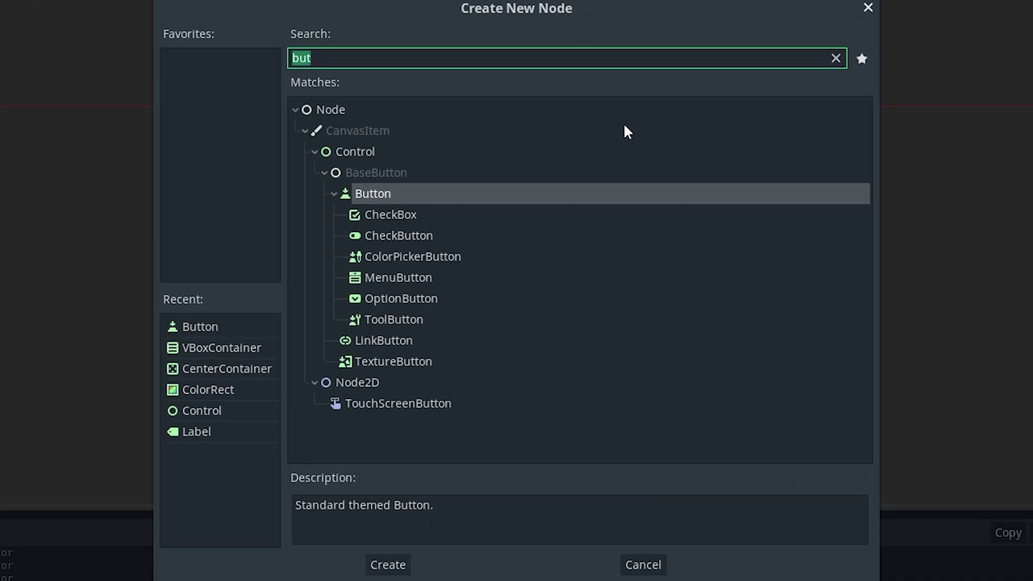
key(Return)
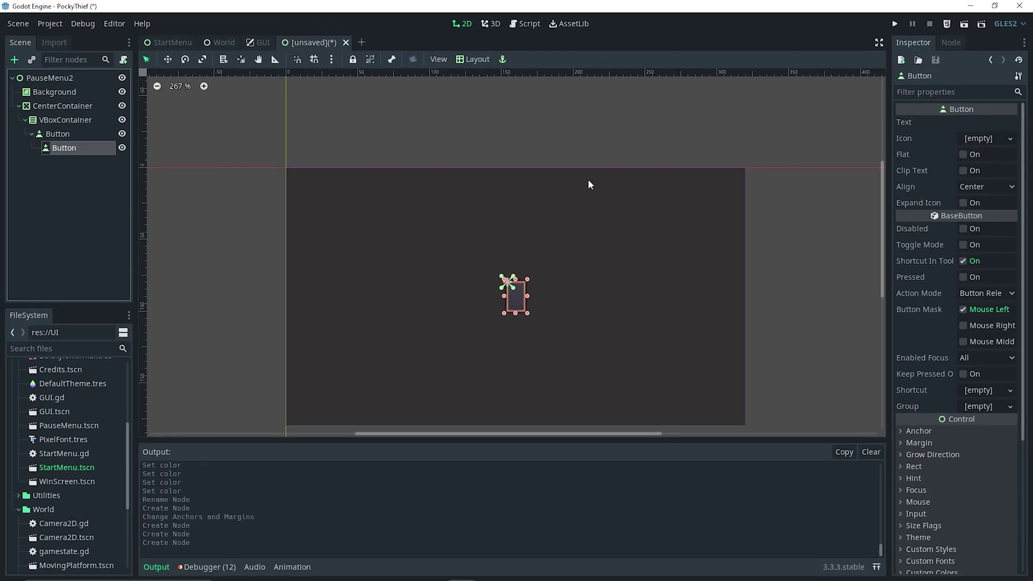
click(69, 168)
mouse_move(69, 147)
mouse_down()
mouse_move(55, 122)
mouse_move(56, 152)
mouse_up()
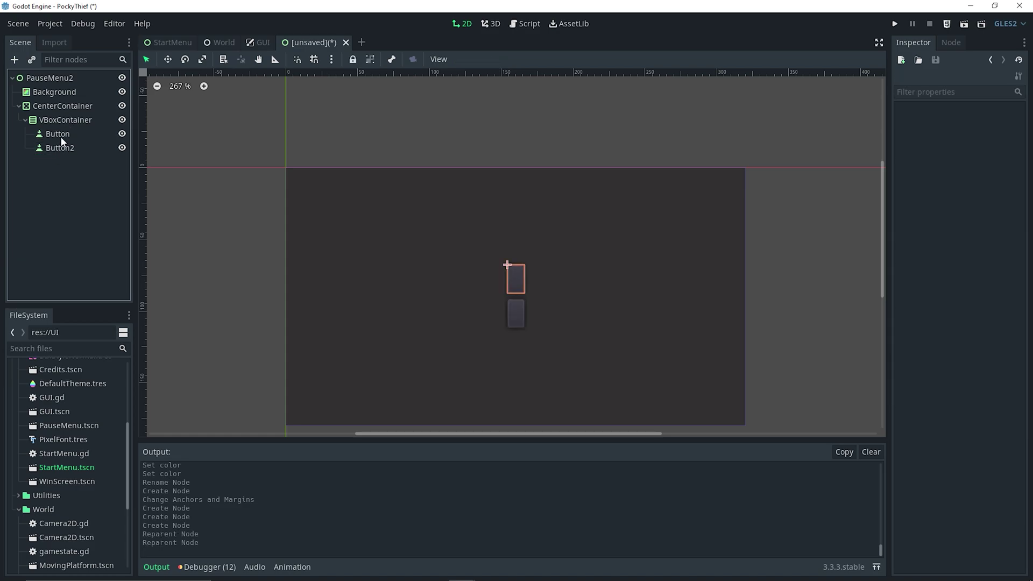
Step: Give the first button the text 'Resume Game' and rename its node ResumeBtn
click(64, 134)
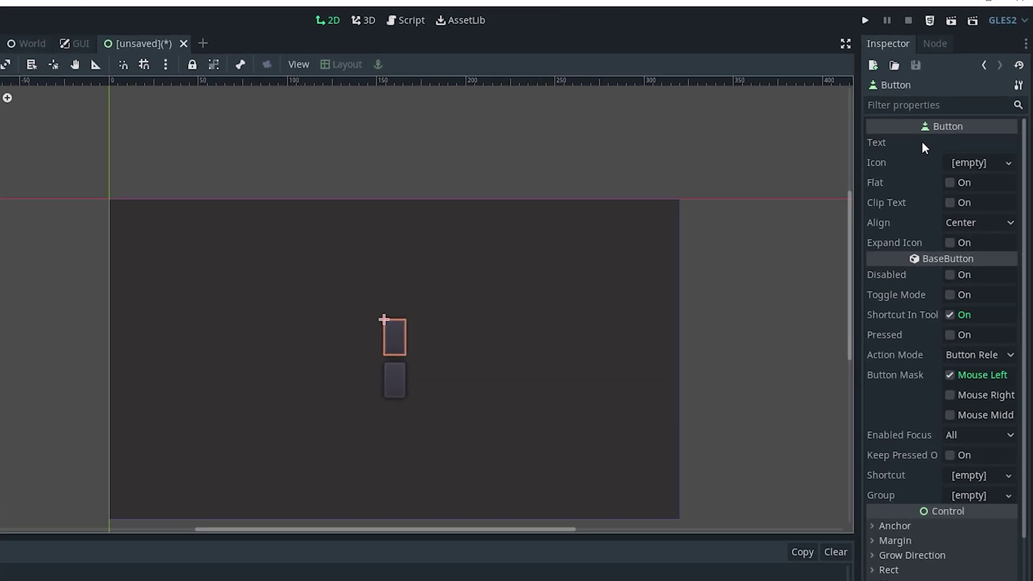
click(977, 126)
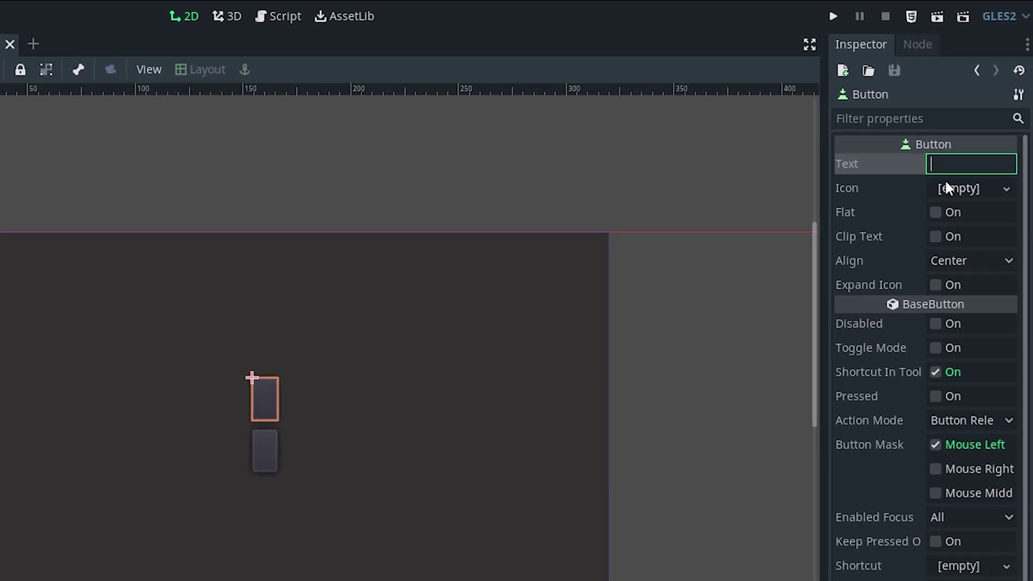
text(Resume Game)
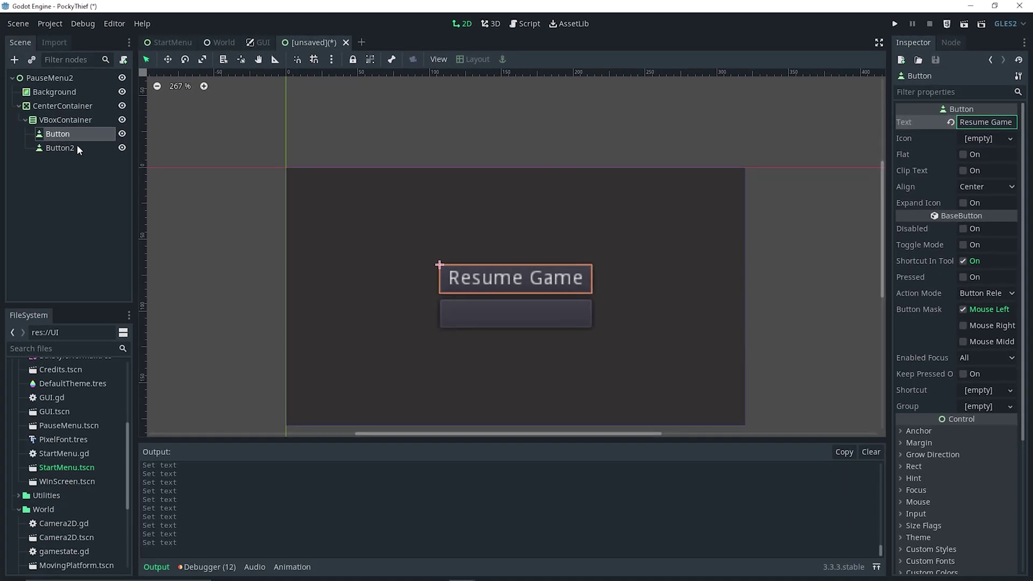
double_click(76, 139)
text(ResumeBtn)
key(Return)
Step: Rename the second button node QuitBtn and set its text to 'Quit'
double_click(74, 148)
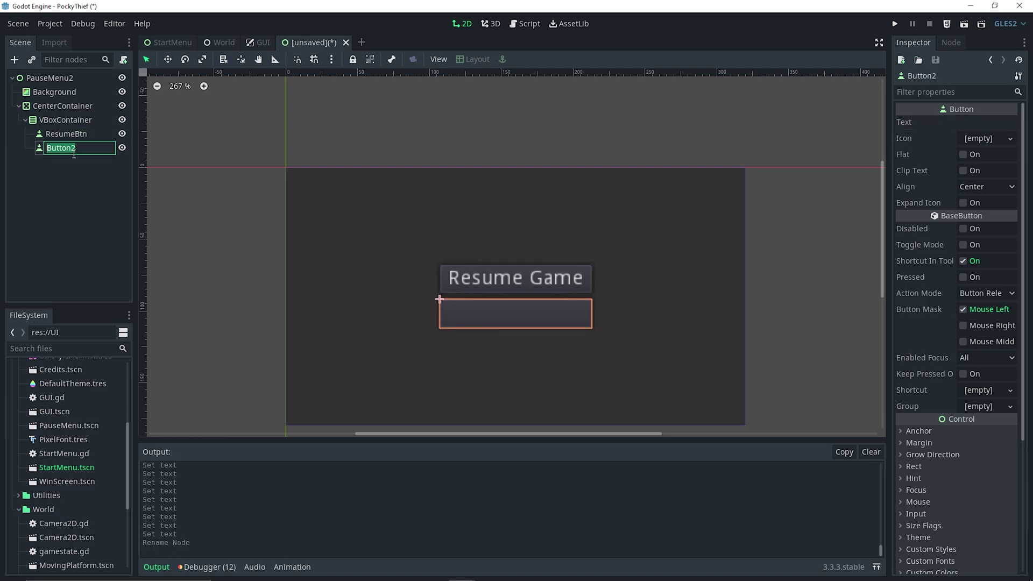
text(QuitBtn)
key(Return)
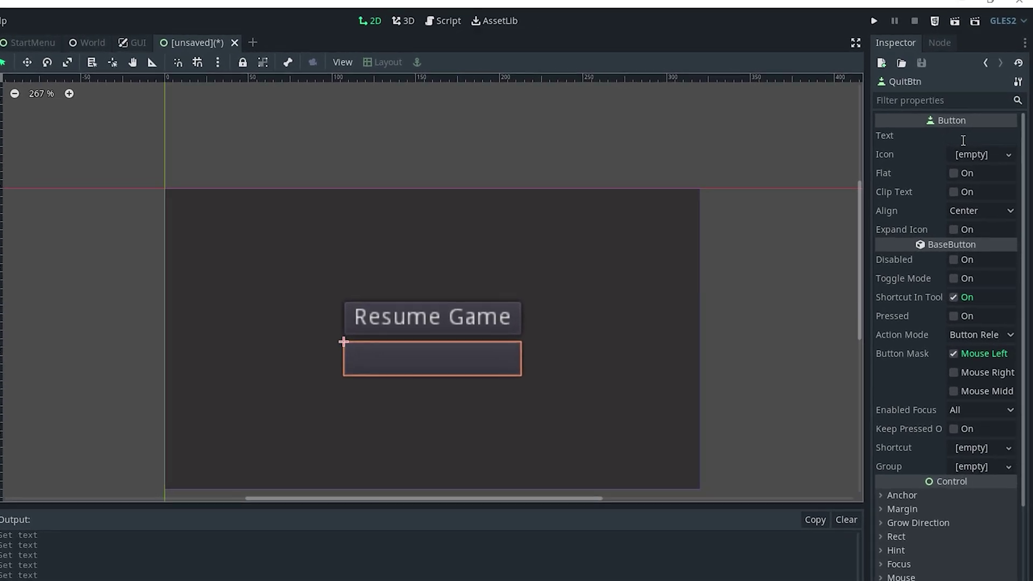
click(963, 141)
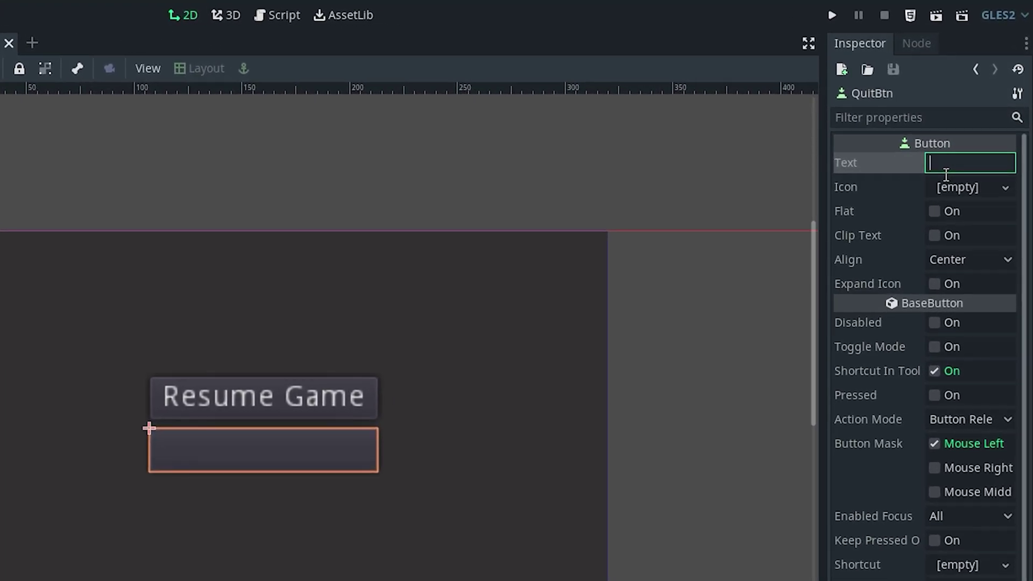
text(Quit)
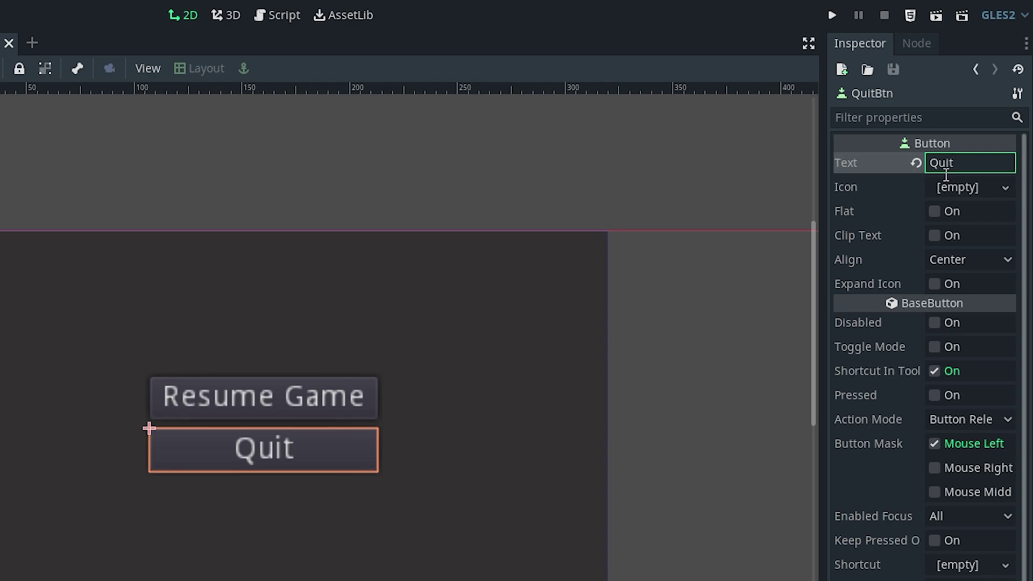
click(601, 164)
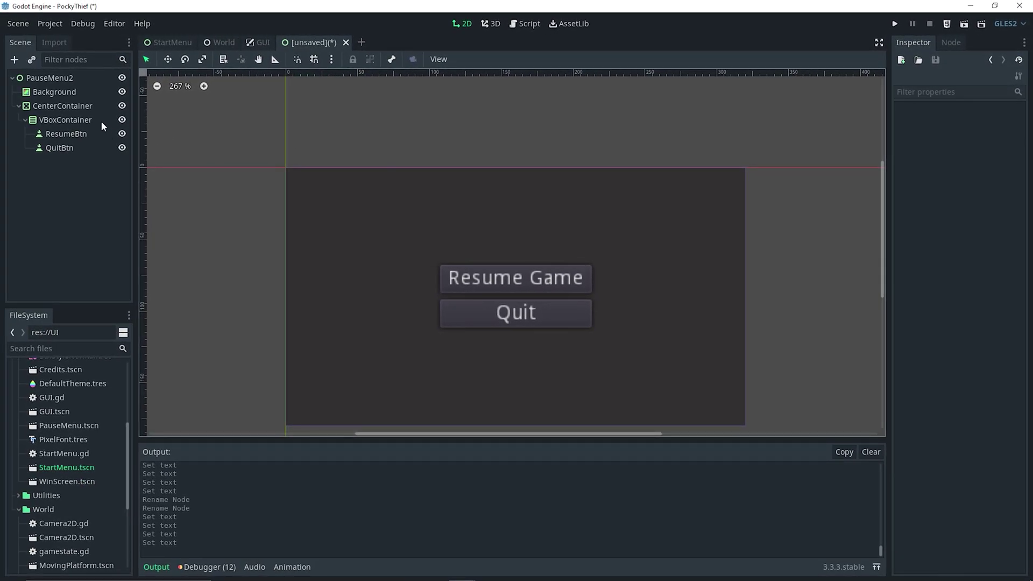
Step: Add a Label to the VBoxContainer and move it above ResumeBtn
click(67, 120)
key(ctrl+a)
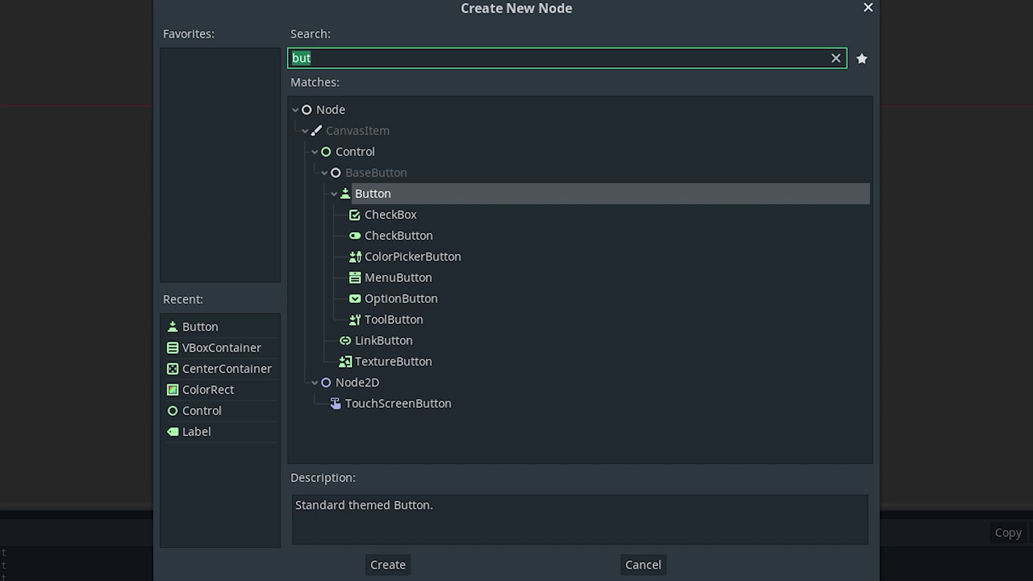
text(labek)
key(BackSpace)
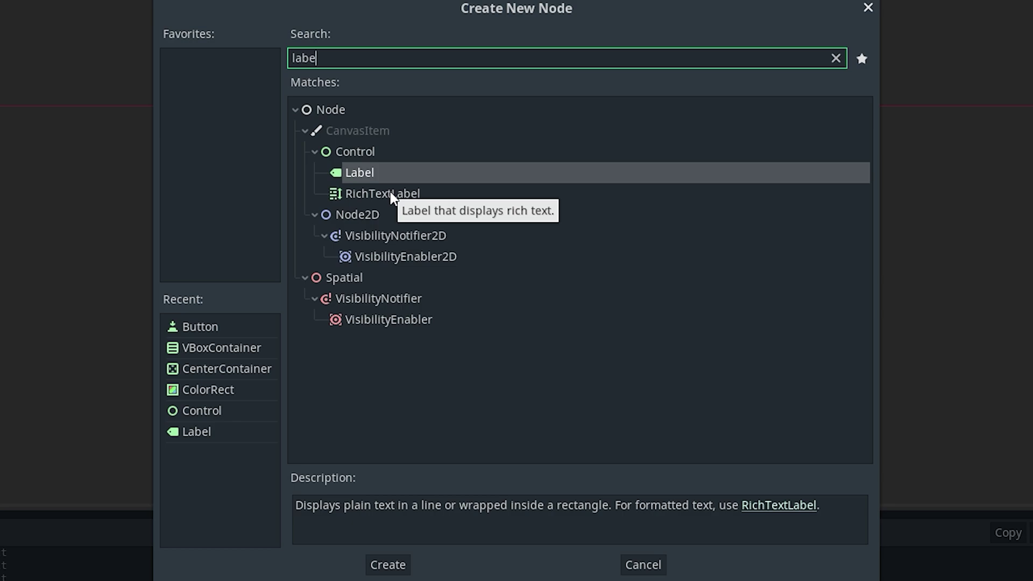
text(l)
key(Return)
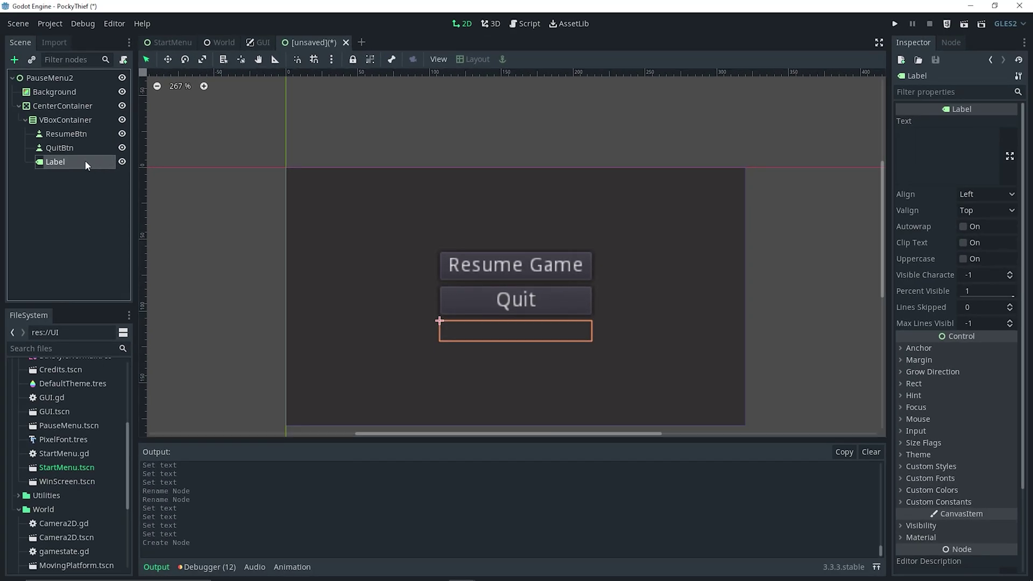
drag(86, 164, 78, 131)
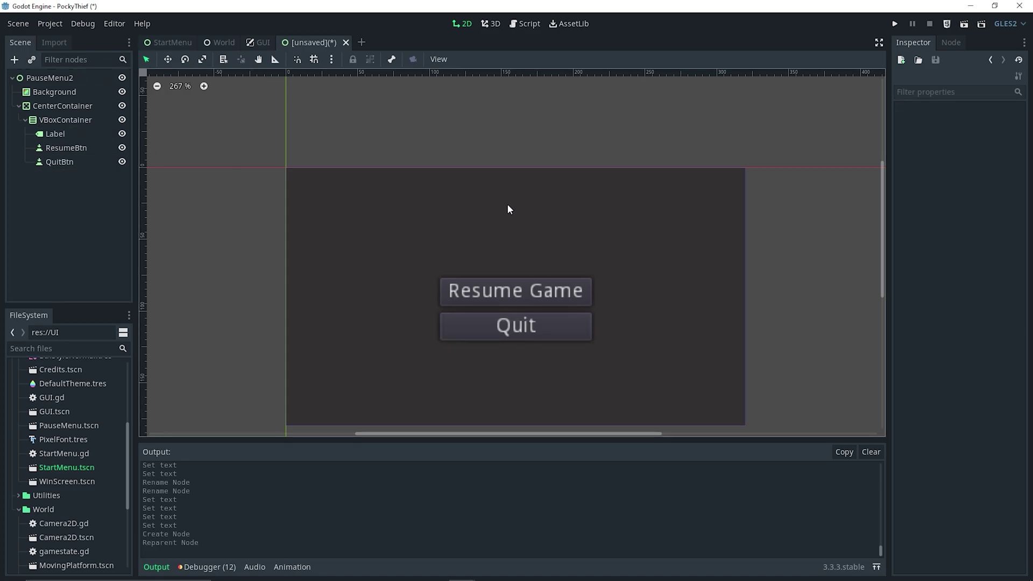
Step: Set the Label's text to 'Paused' with Align and Valign both Center
click(51, 134)
click(957, 167)
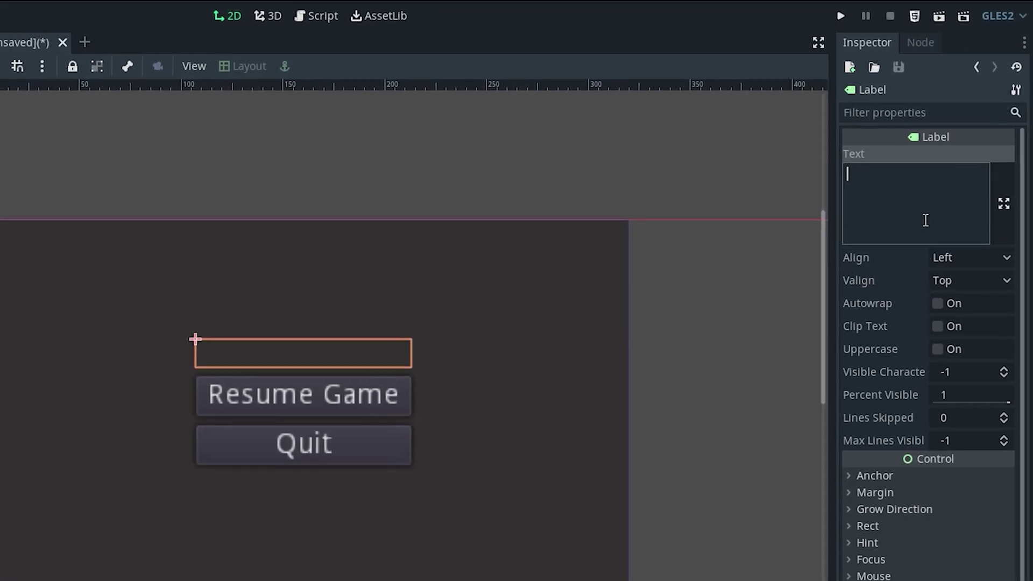
text(Paused)
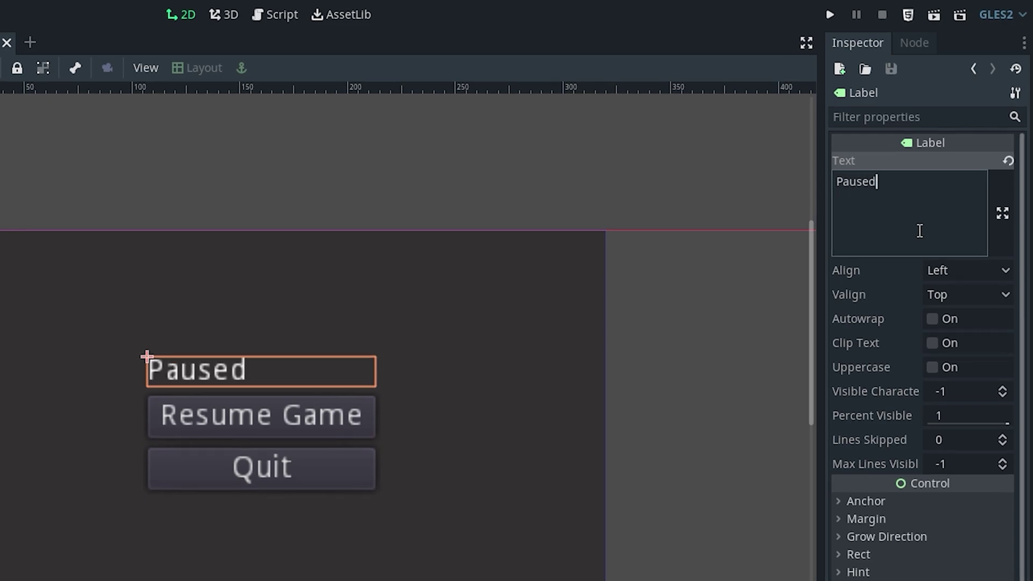
click(967, 272)
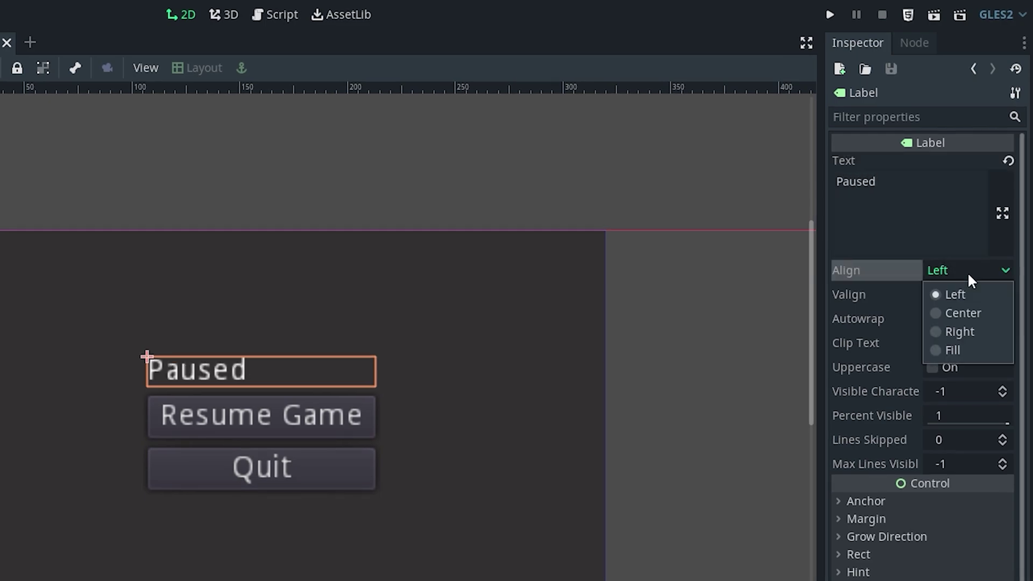
click(958, 311)
click(953, 295)
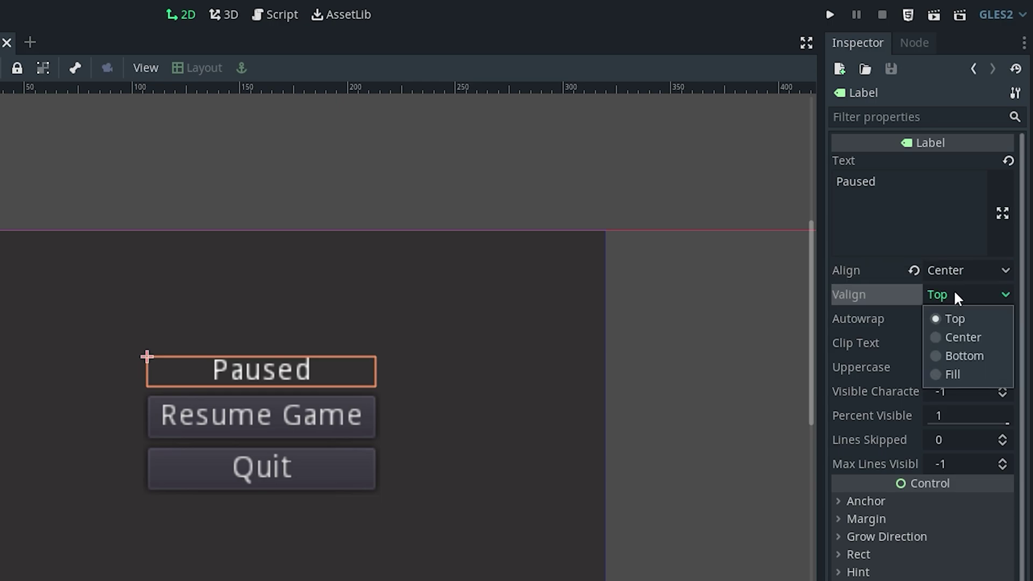
click(954, 336)
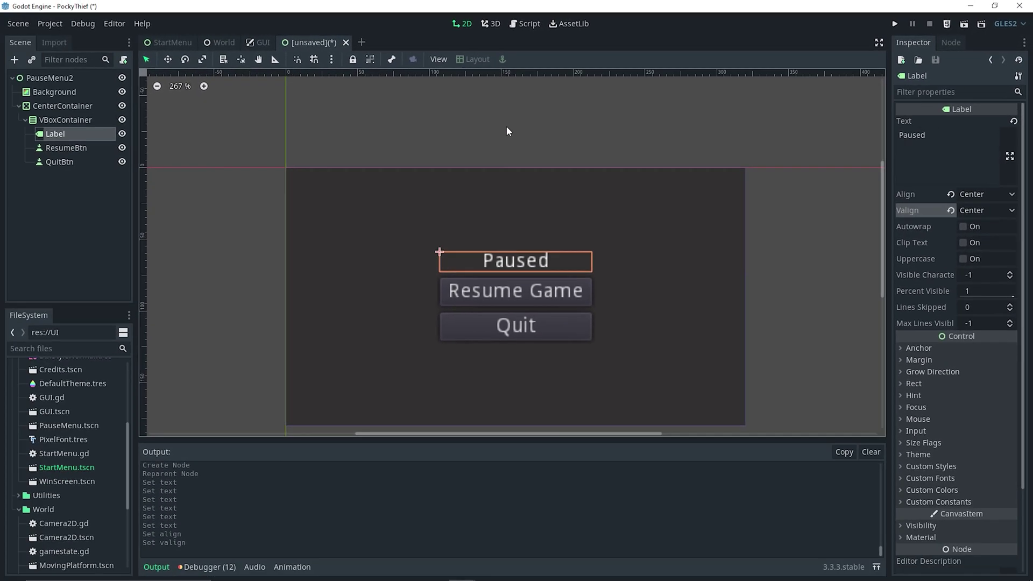
click(366, 152)
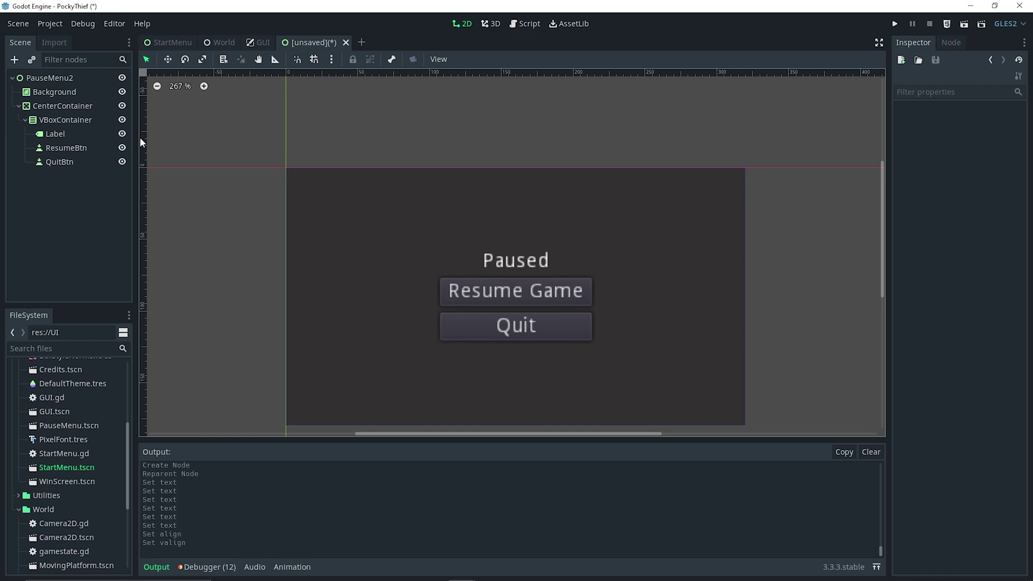
click(65, 118)
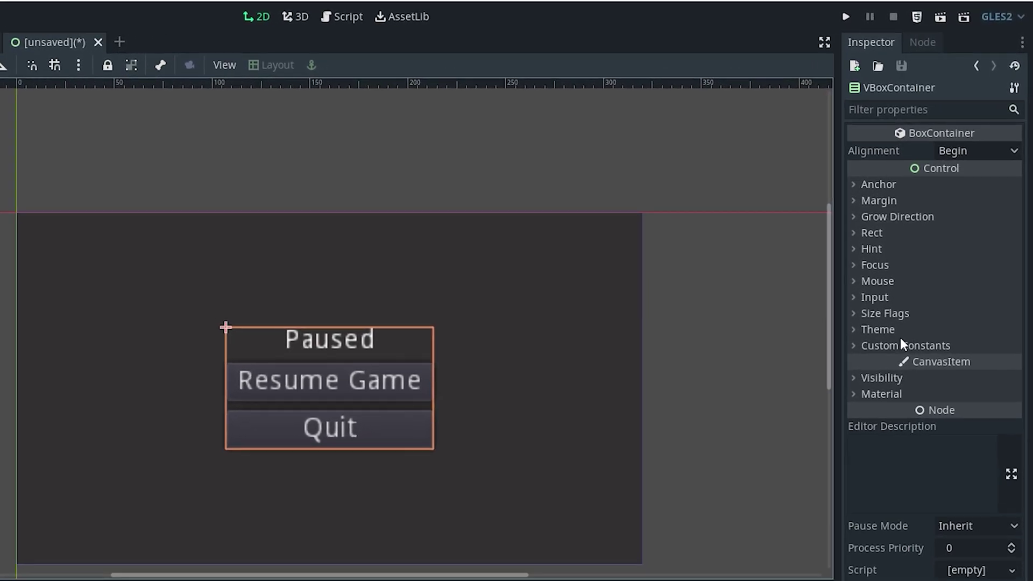
Step: Enable the VBoxContainer's Separation custom constant and raise it to 10
click(930, 268)
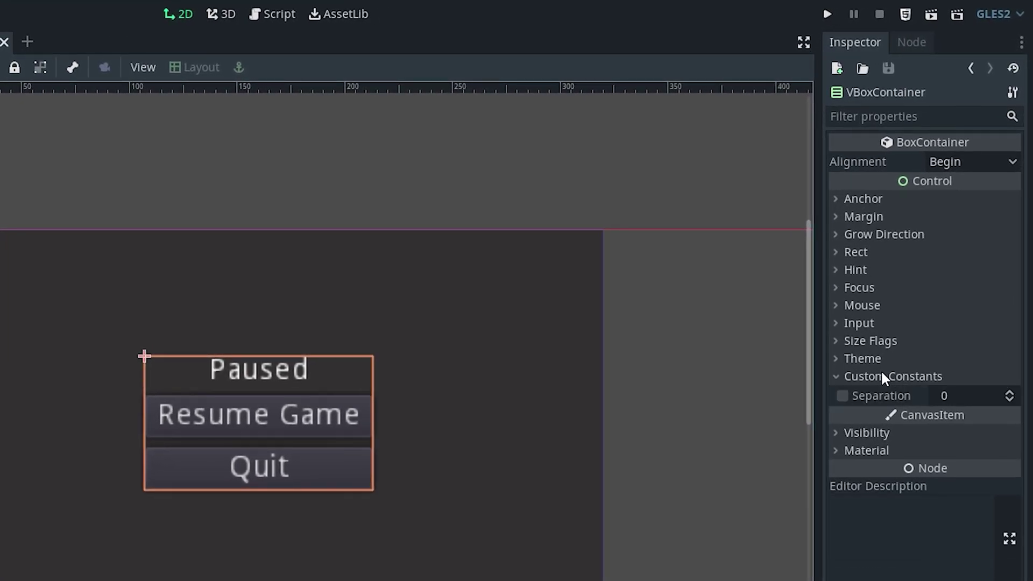
click(1008, 392)
click(1008, 392)
click(1008, 392)
click(1008, 391)
click(1008, 391)
click(1008, 391)
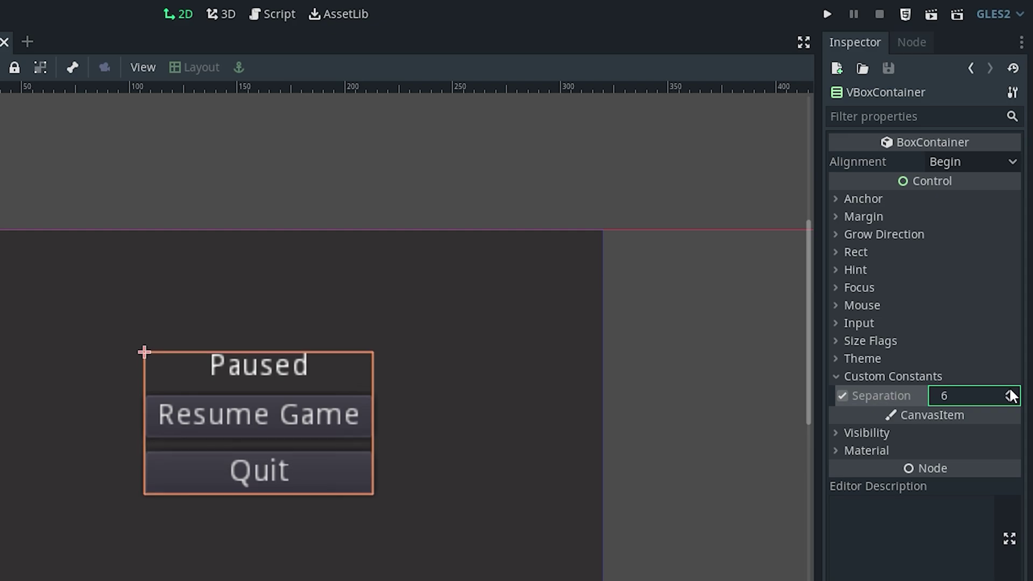
click(1009, 392)
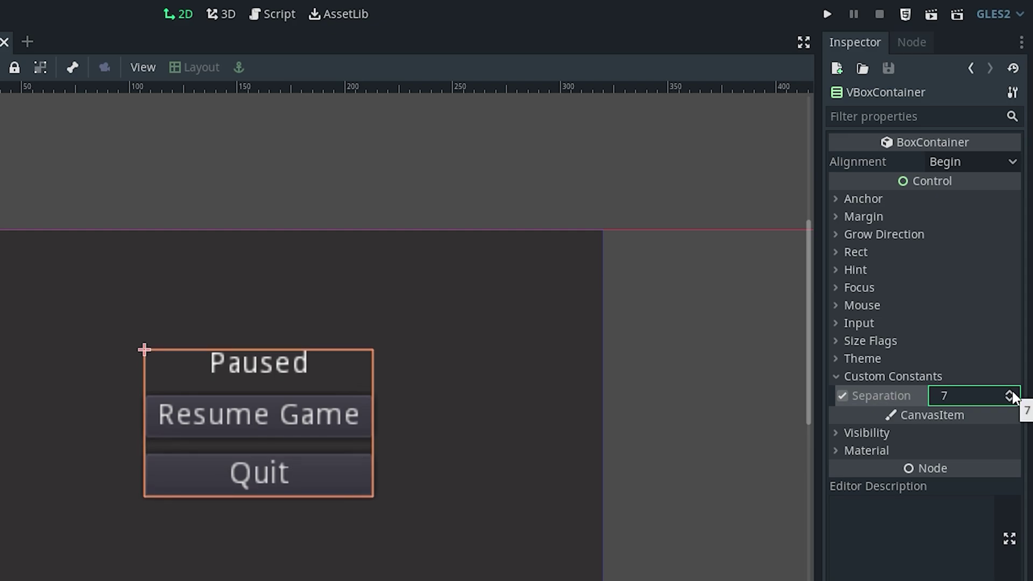
click(1009, 392)
click(1009, 392)
click(1009, 392)
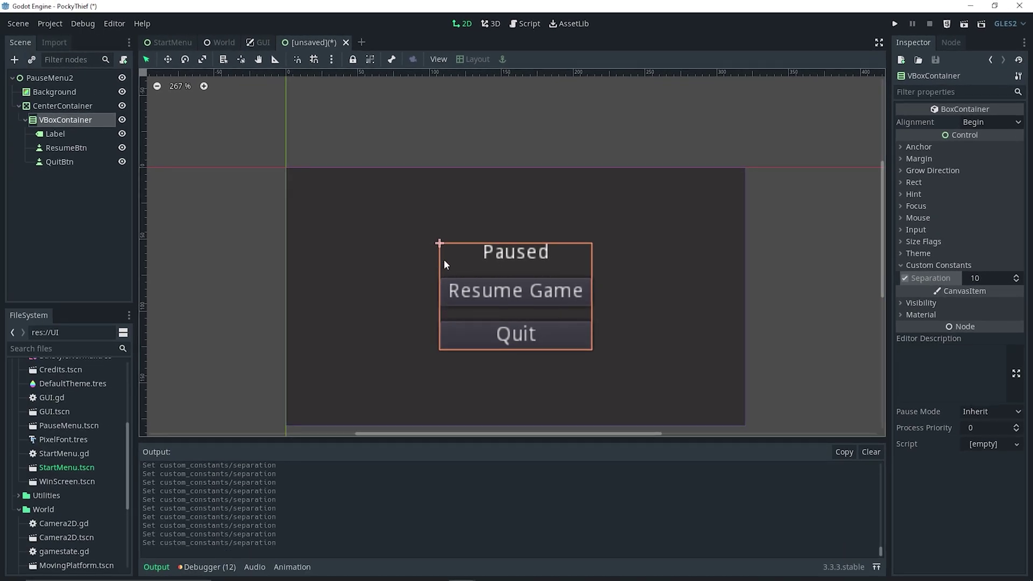
Step: Add a Control node to the VBoxContainer and place it between Label and ResumeBtn
click(58, 159)
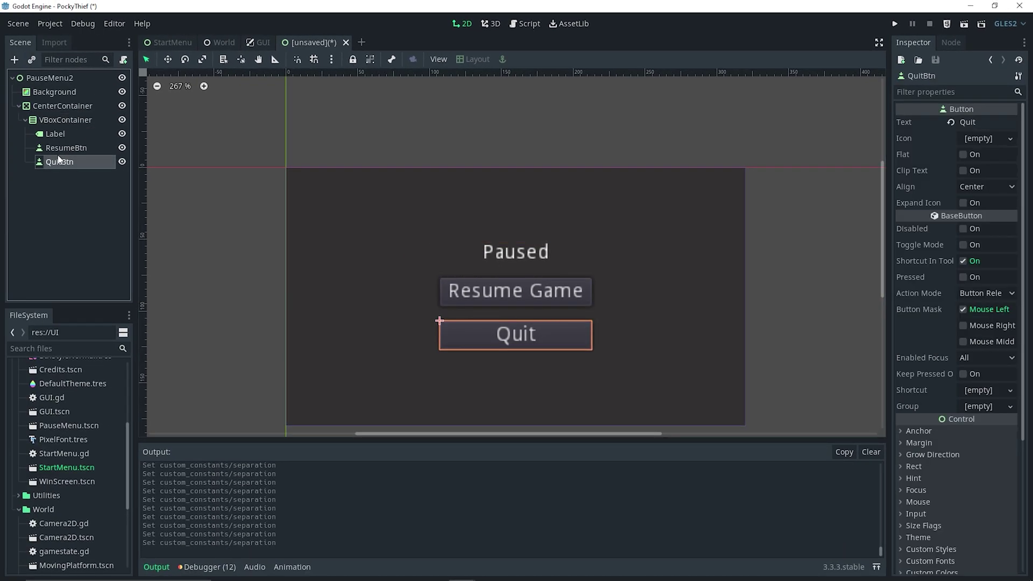
click(67, 120)
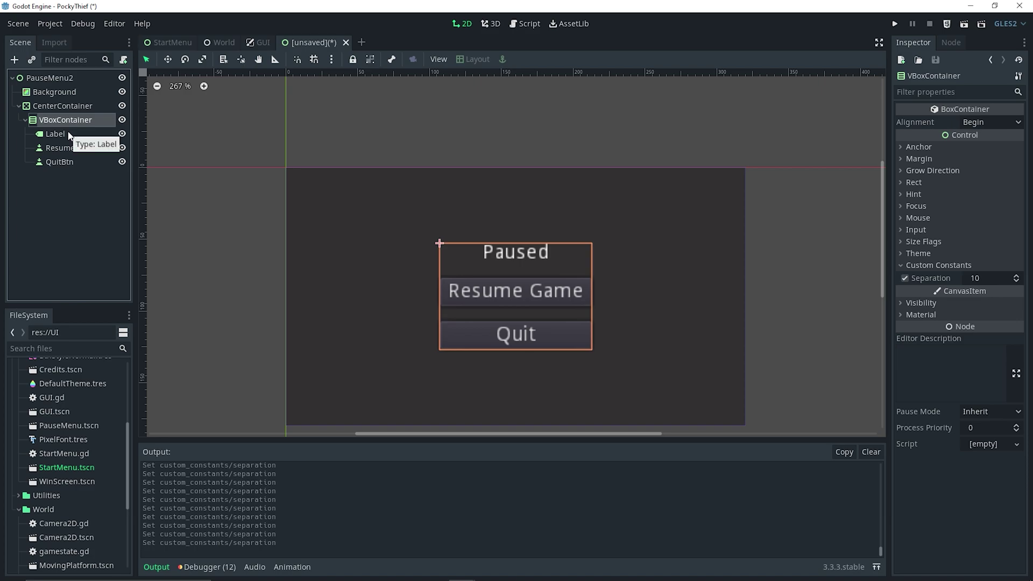
key(ctrl+a)
text(control)
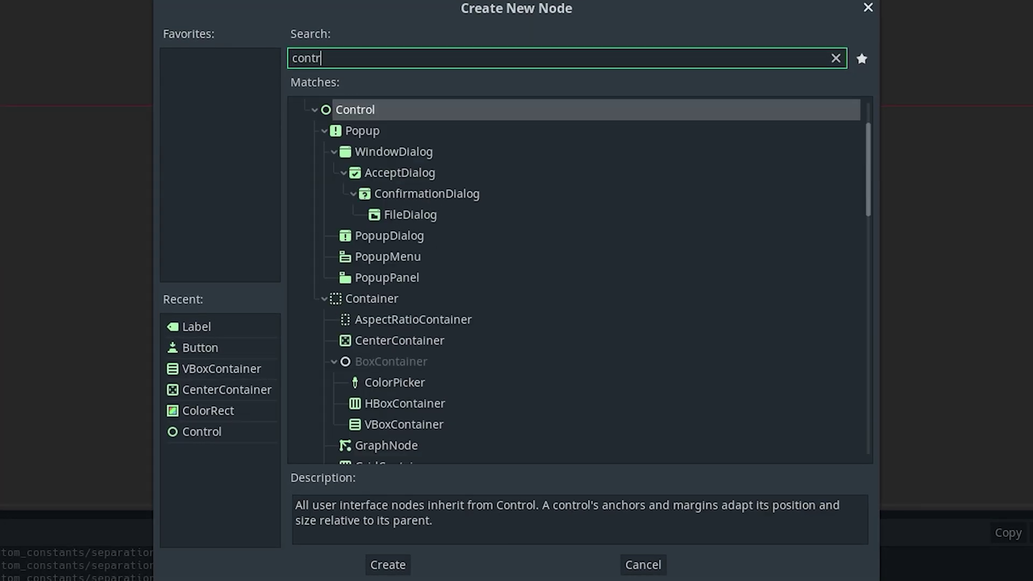
key(Return)
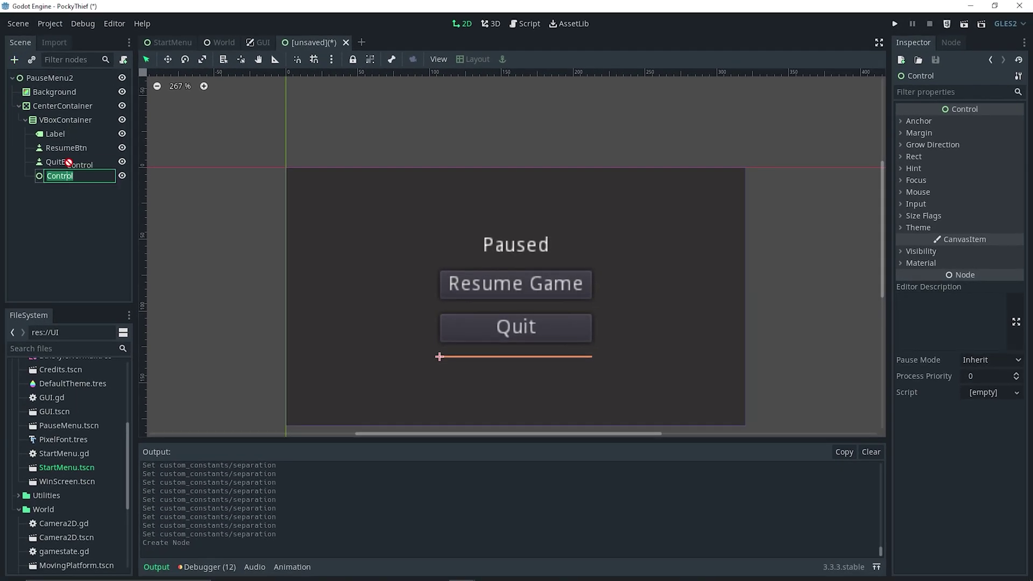
drag(67, 177, 63, 142)
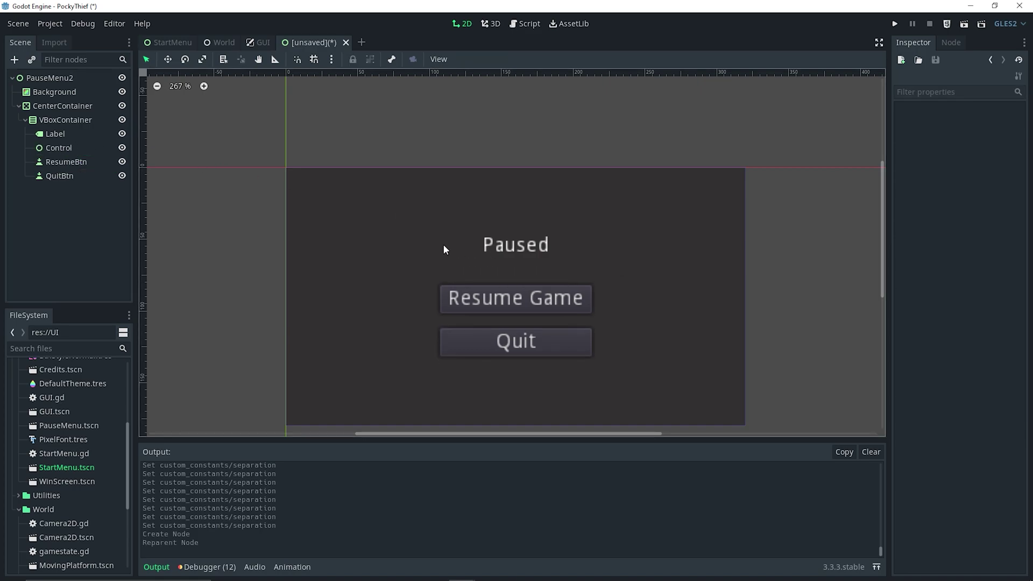
Step: Try a minimum height of 10 on the spacer, then reset its Rect Min Size to 0
click(122, 147)
click(122, 147)
click(122, 147)
click(123, 147)
click(122, 147)
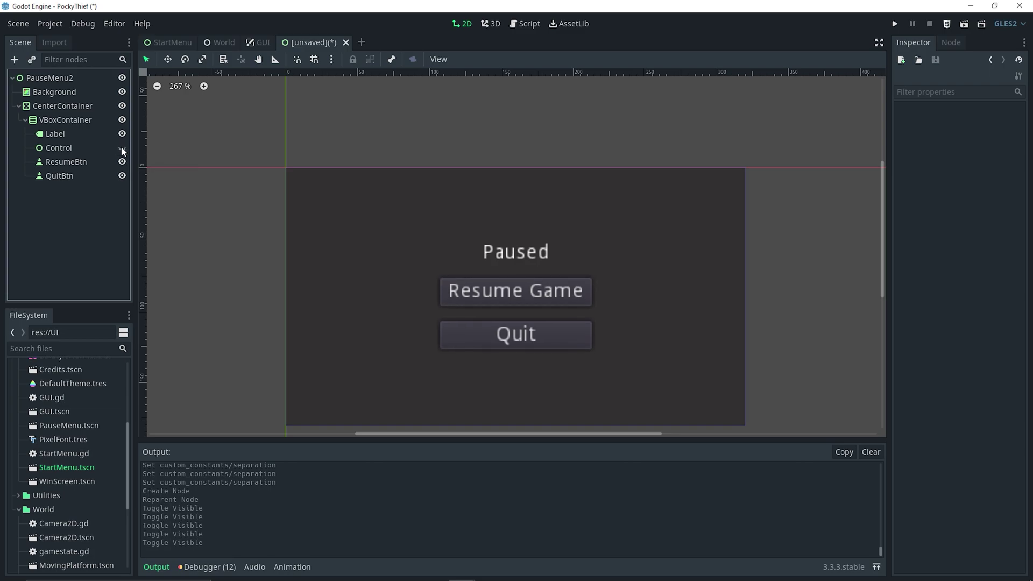
click(75, 148)
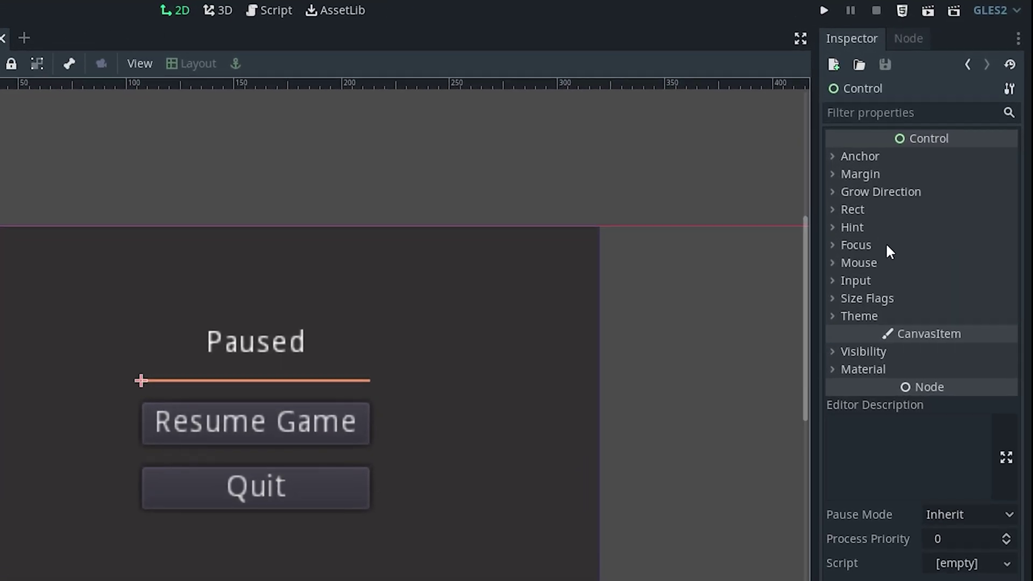
click(888, 210)
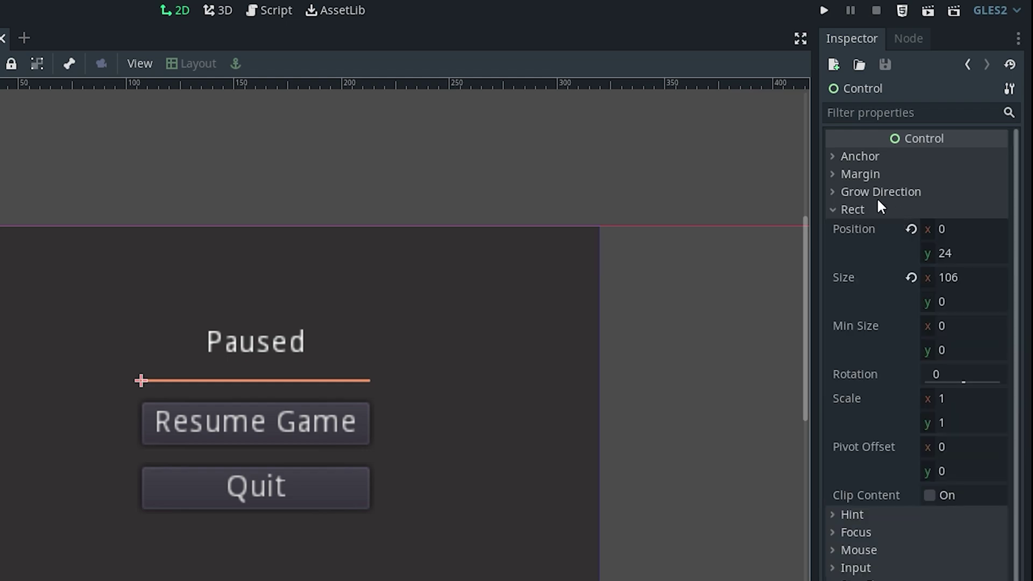
click(954, 350)
text(10)
key(Return)
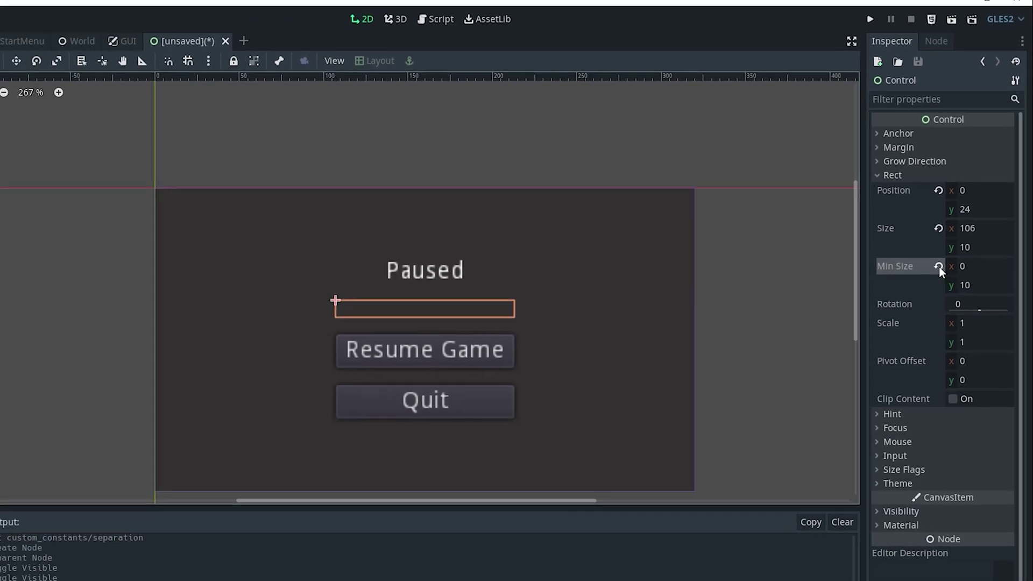
click(938, 267)
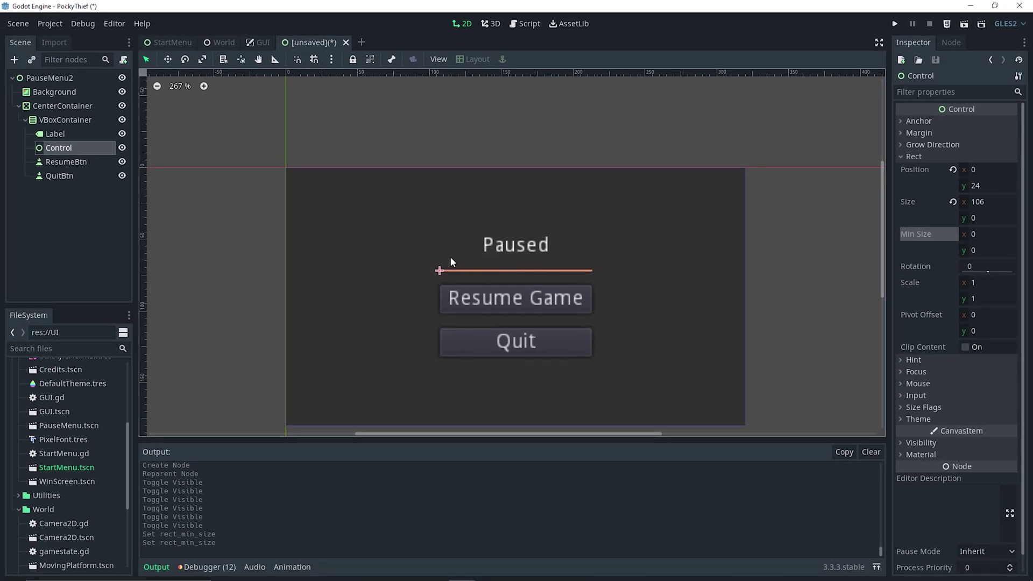
click(539, 91)
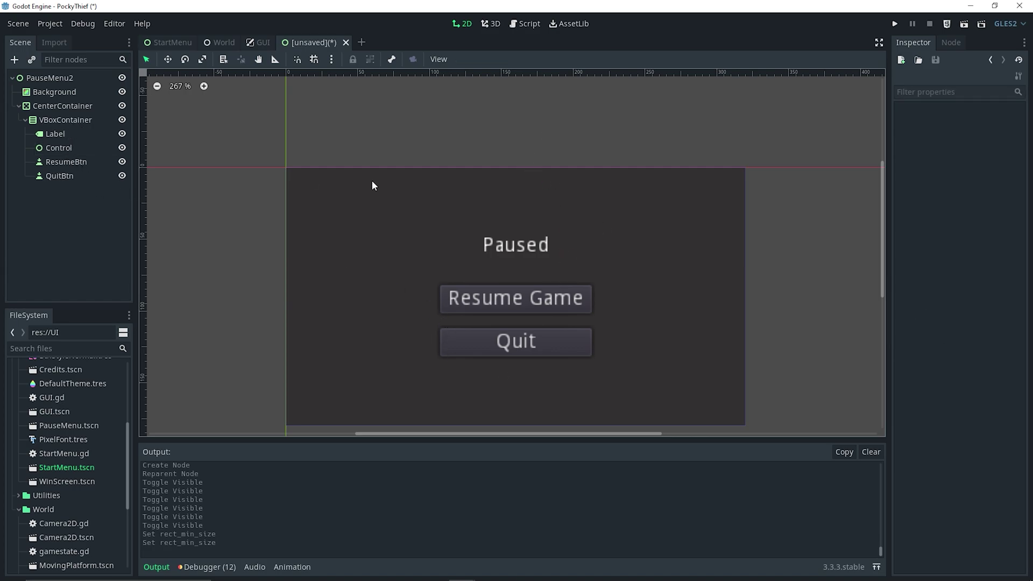
middle_drag(562, 299, 494, 220)
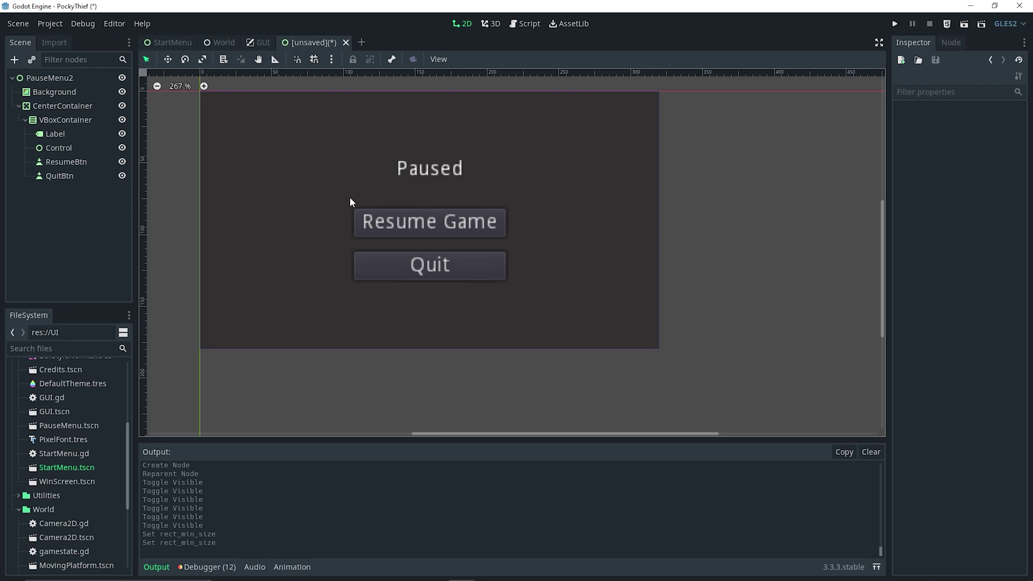
Step: Load UI/DefaultTheme.tres as the Theme of the PauseMenu2 root node
click(62, 79)
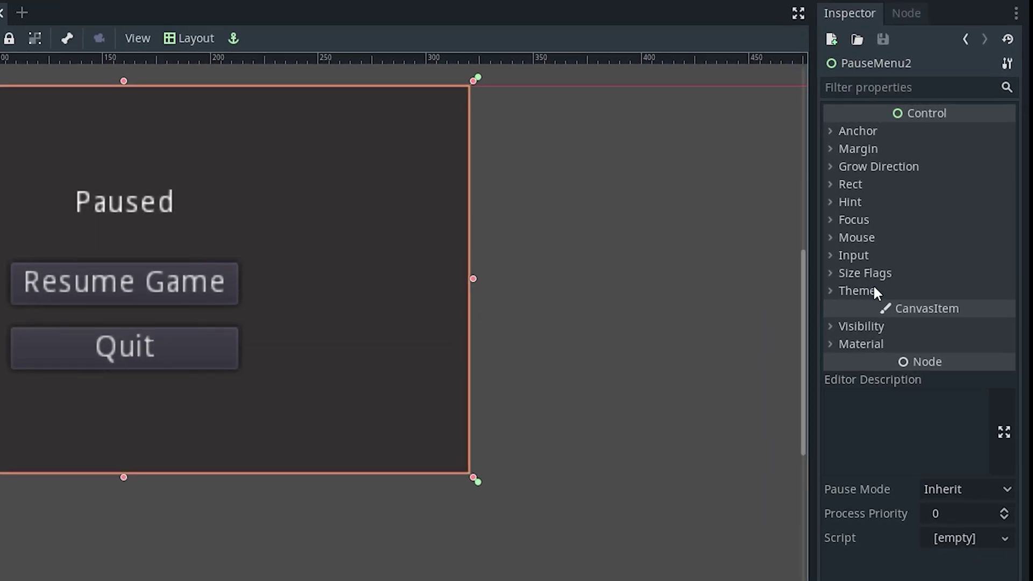
click(874, 291)
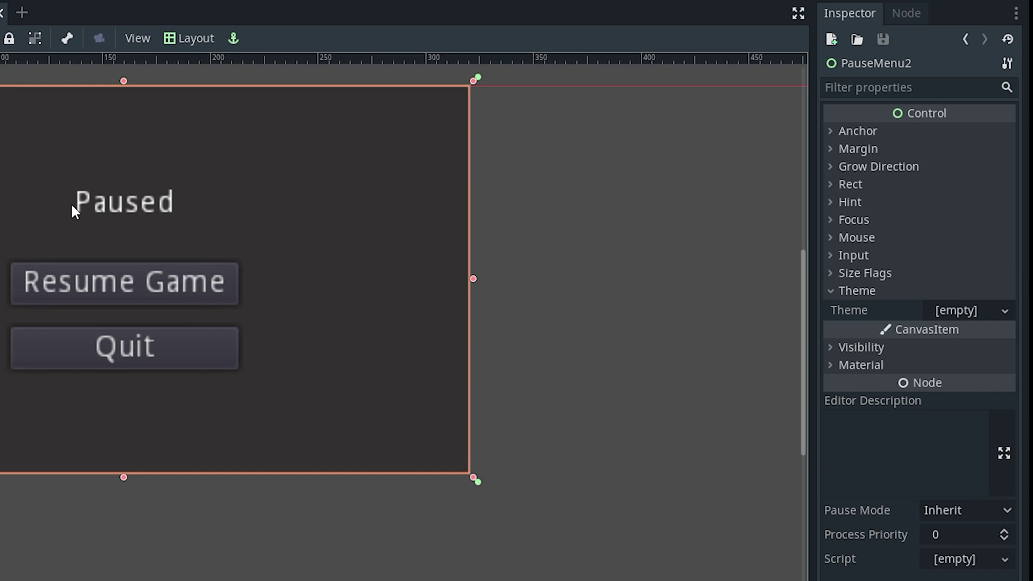
click(1004, 311)
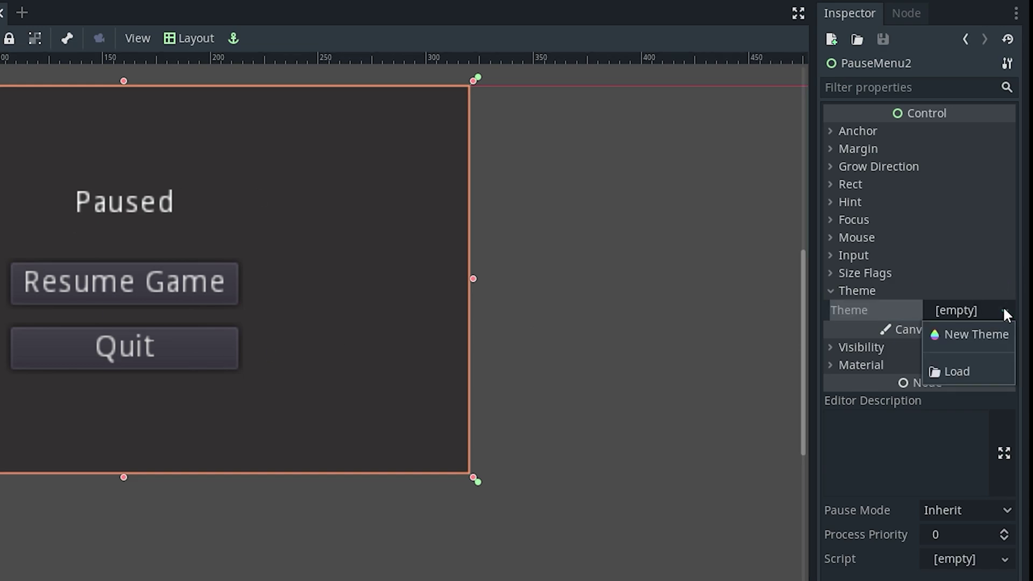
click(971, 370)
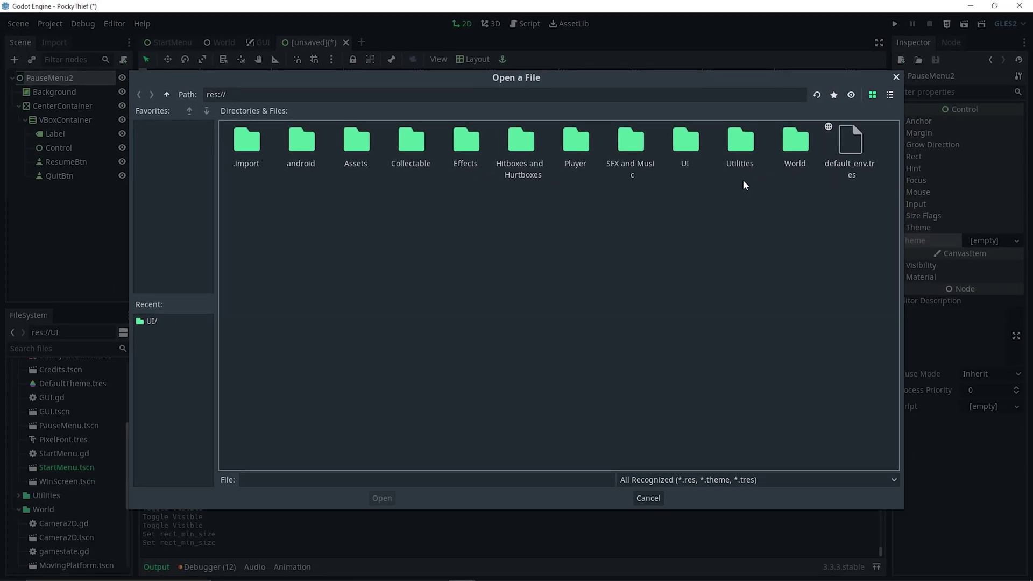
double_click(685, 143)
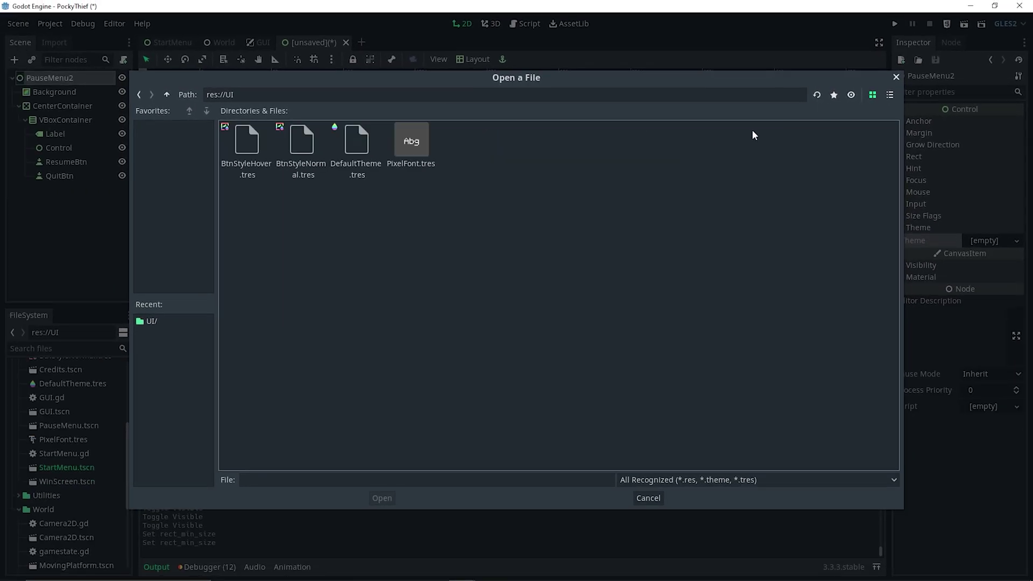
double_click(357, 147)
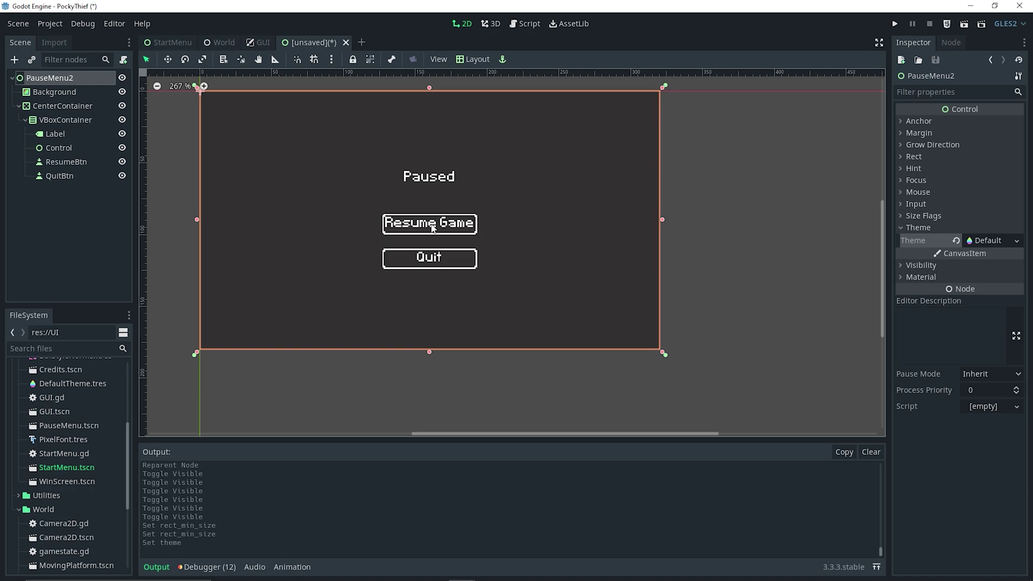
Step: Set ResumeBtn's Rect Min Size x to 75 (after first trying 70) so the buttons match
click(80, 160)
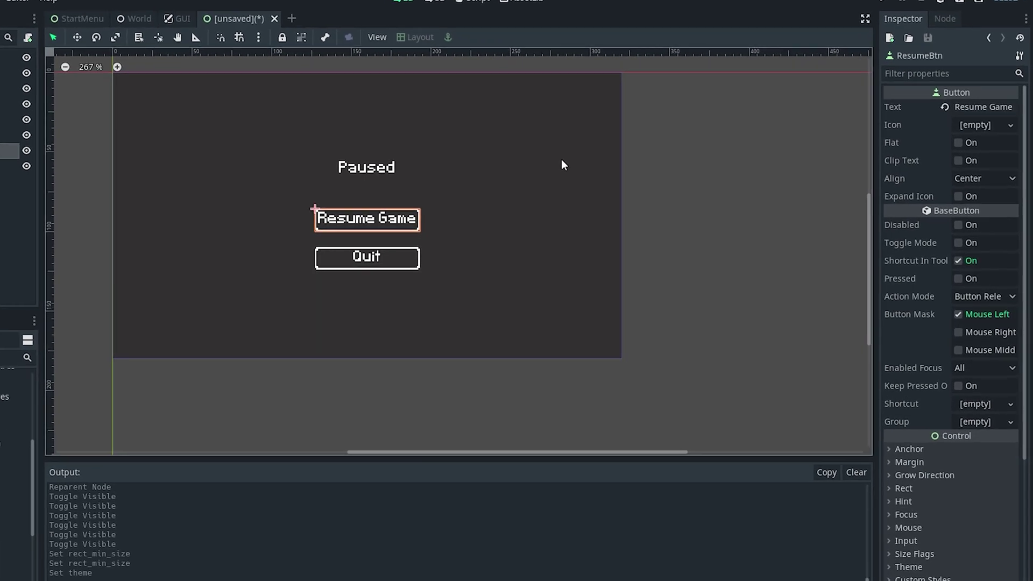
scroll(896, 279, down, 5)
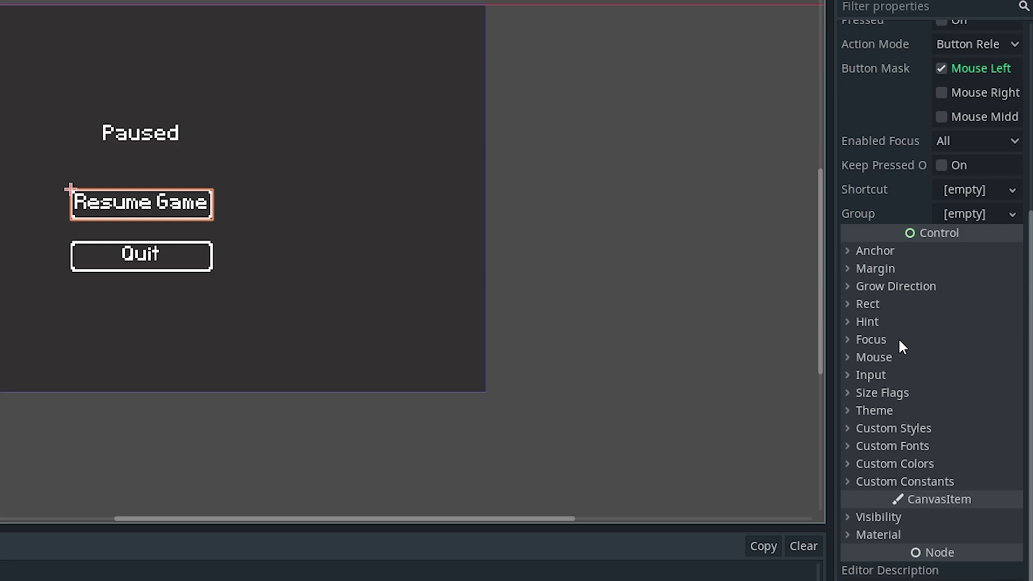
click(867, 304)
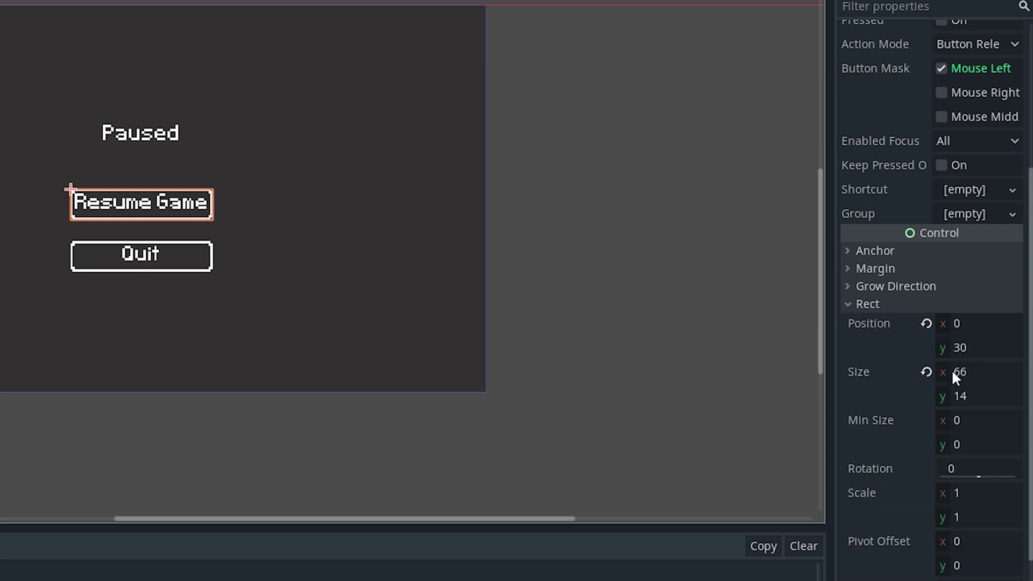
click(976, 425)
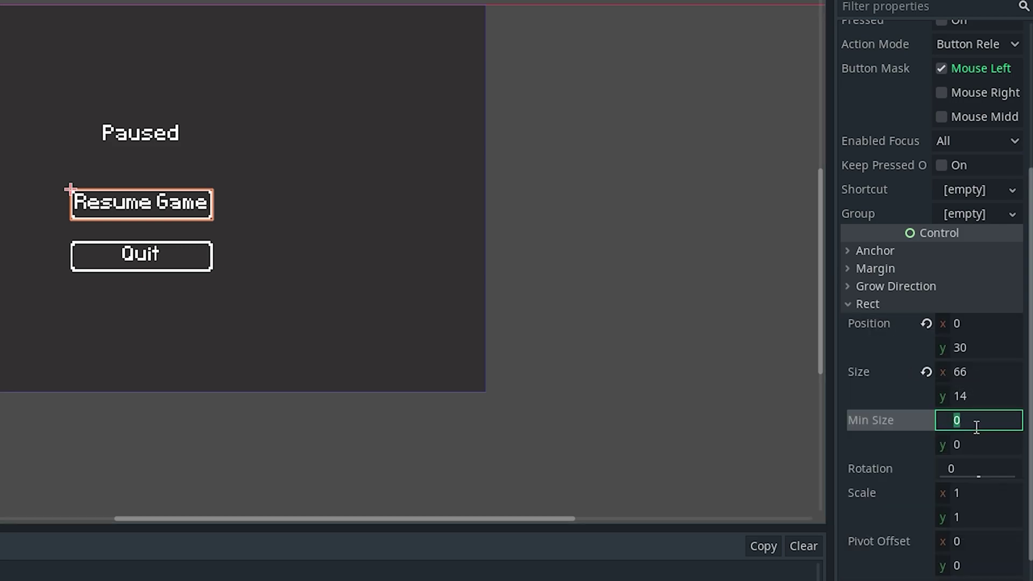
text(70)
key(Return)
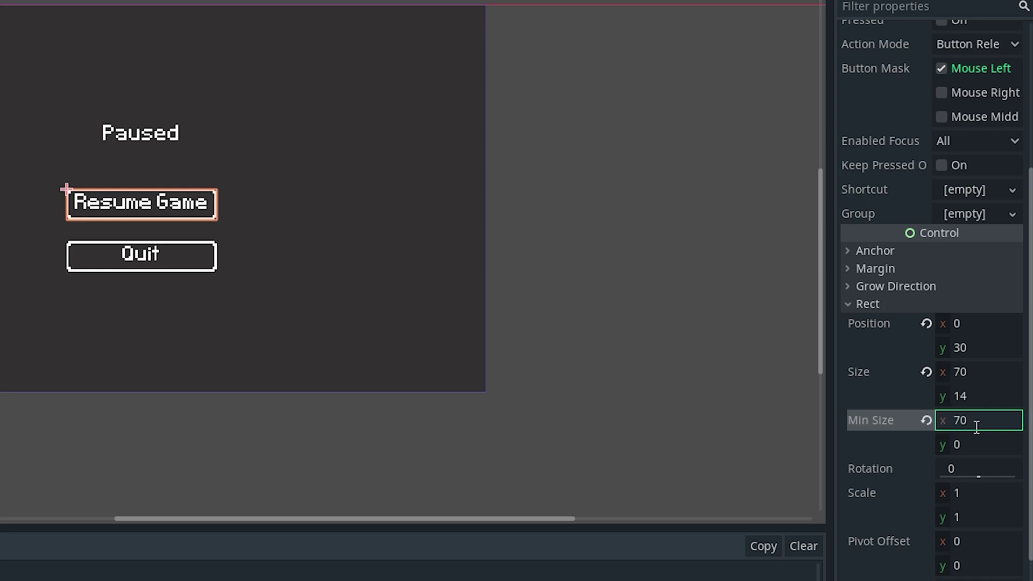
click(975, 424)
text(75)
key(Return)
click(691, 191)
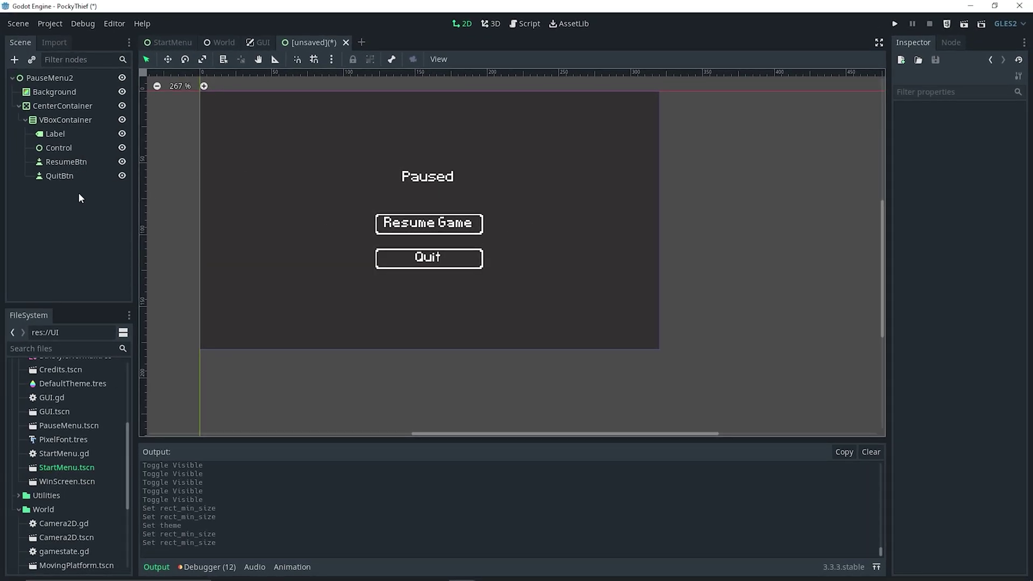
Step: Attach a new script to the PauseMenu2 root node, saved in the UI folder as PauseMenu2.gd
middle_drag(474, 242, 431, 258)
scroll(421, 299, down, 1)
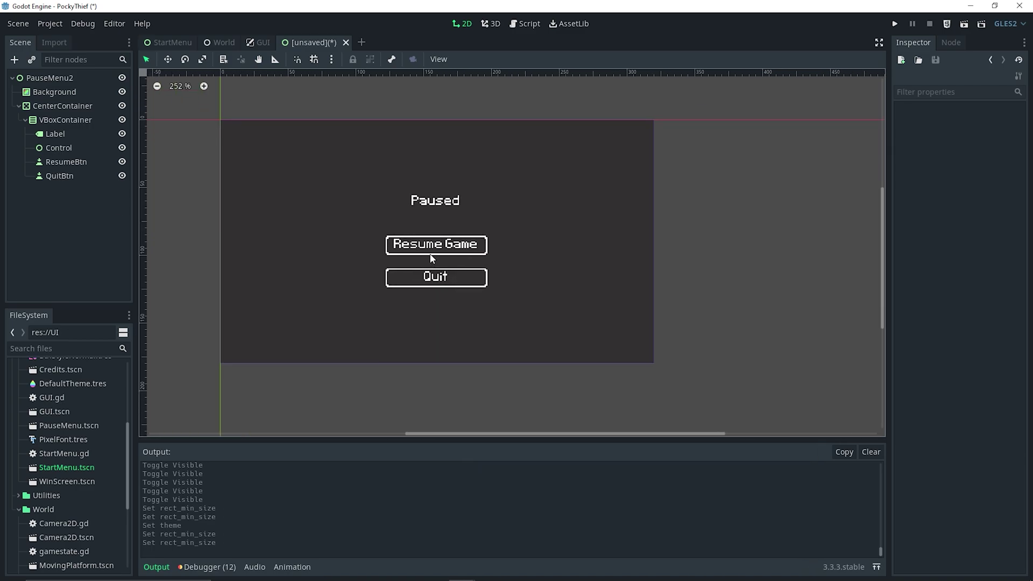
click(83, 77)
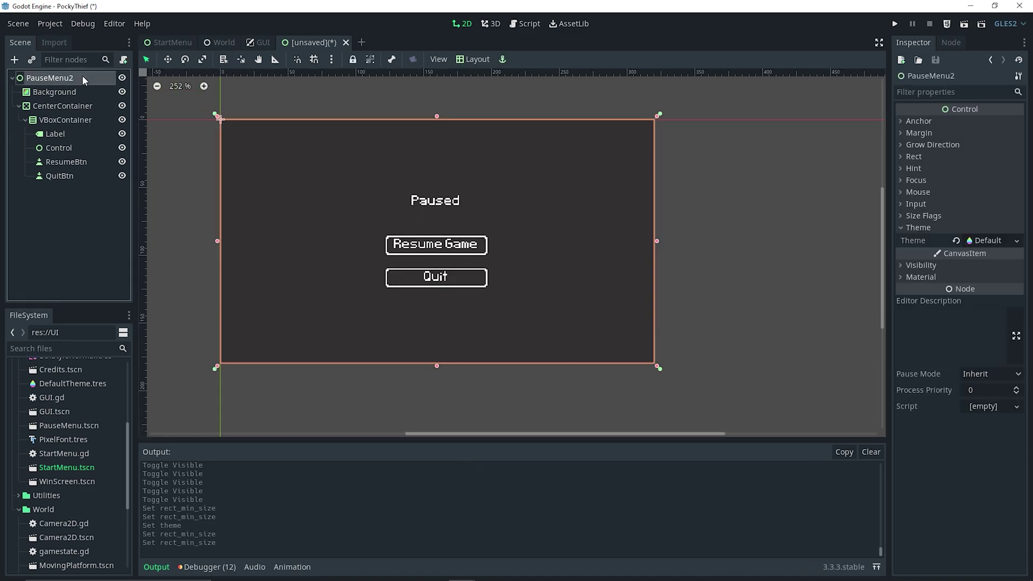
click(126, 62)
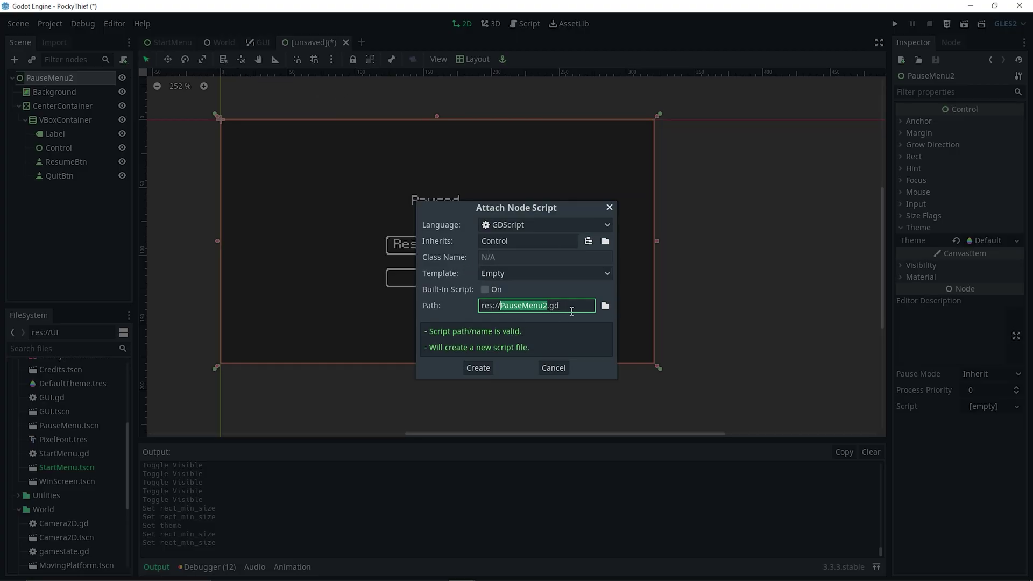
click(605, 305)
double_click(675, 148)
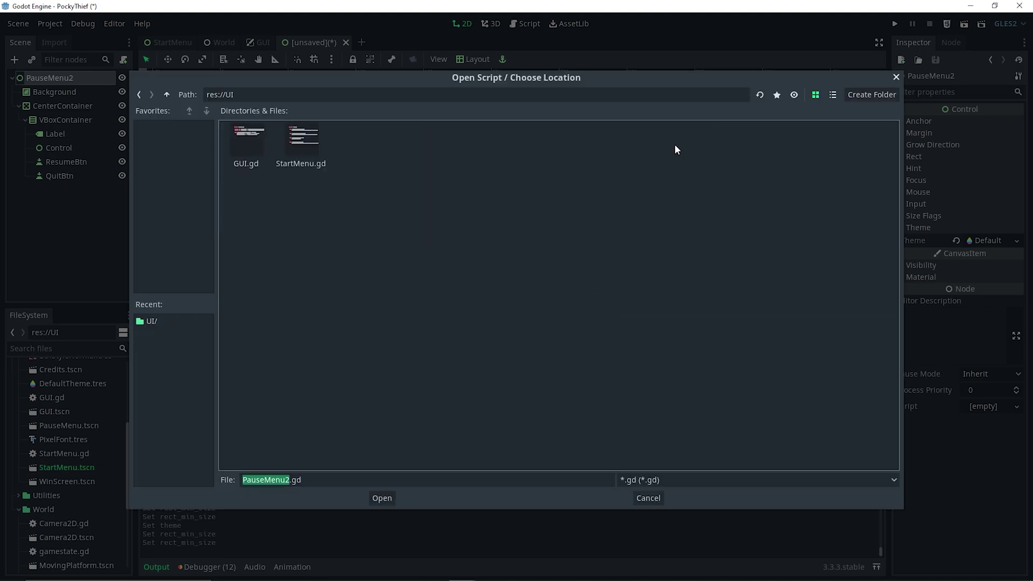
click(381, 498)
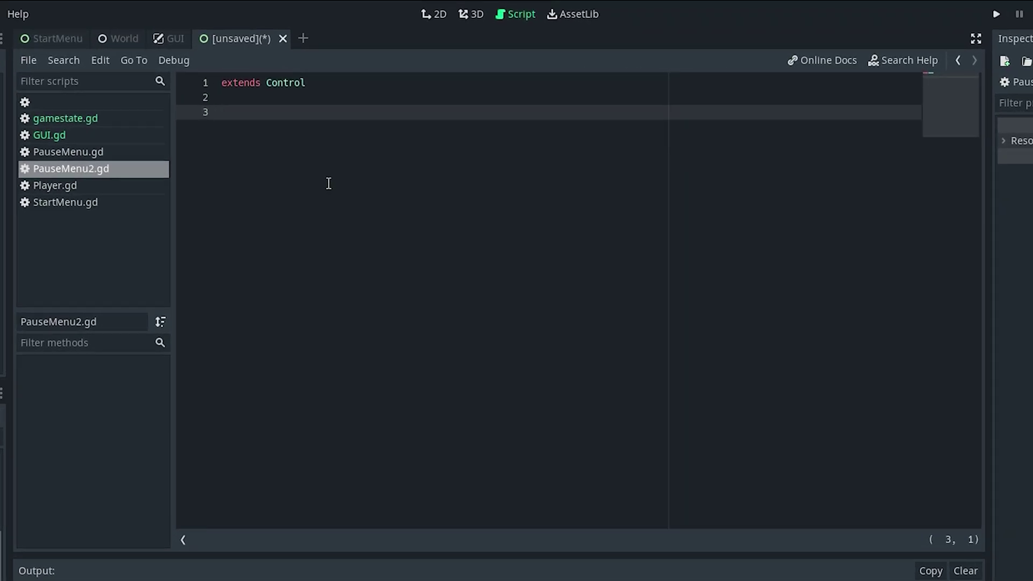
Step: Declare 'var is_paused = false setget set_is_paused' and a set_is_paused(value) function header
text(var is_paused = false setget)
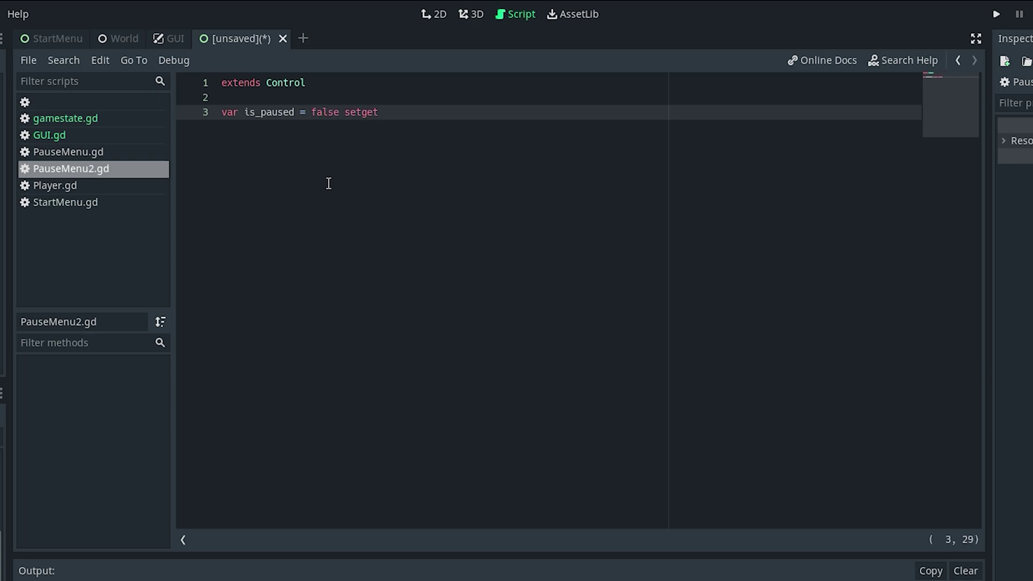
text( set_is_paused)
key(Return)
key(Return)
text(func )
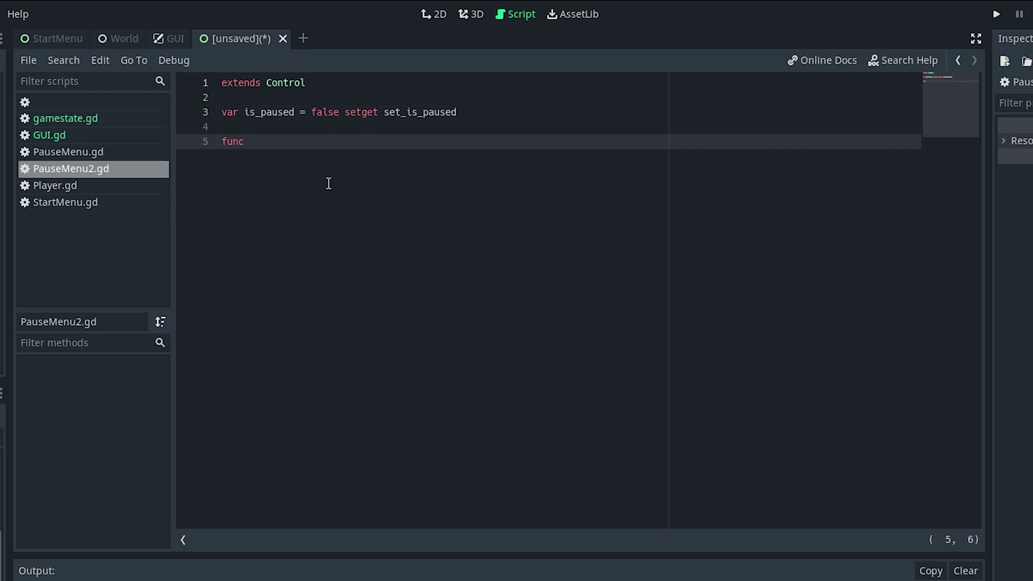
text(set_)
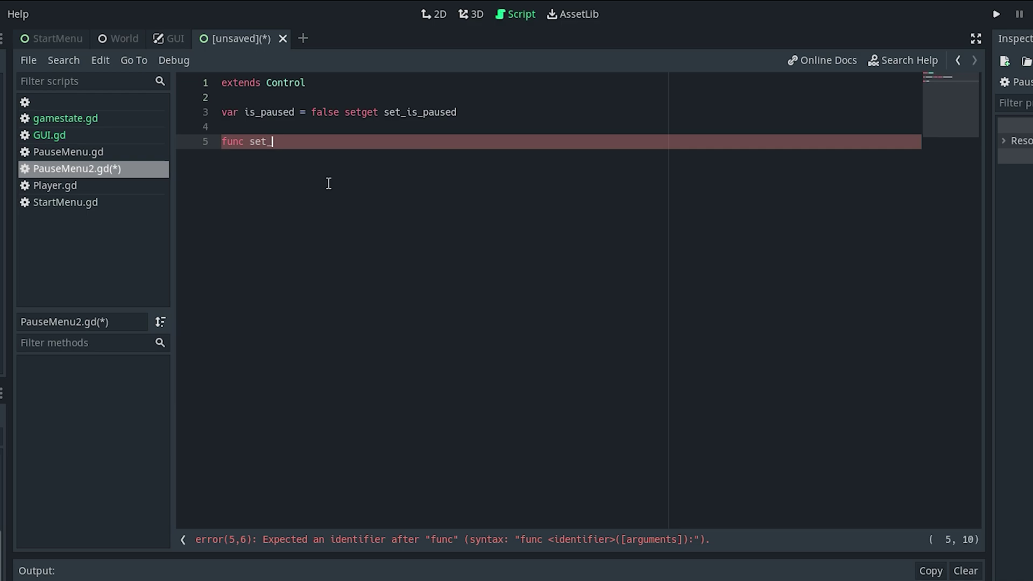
text(is_paused())
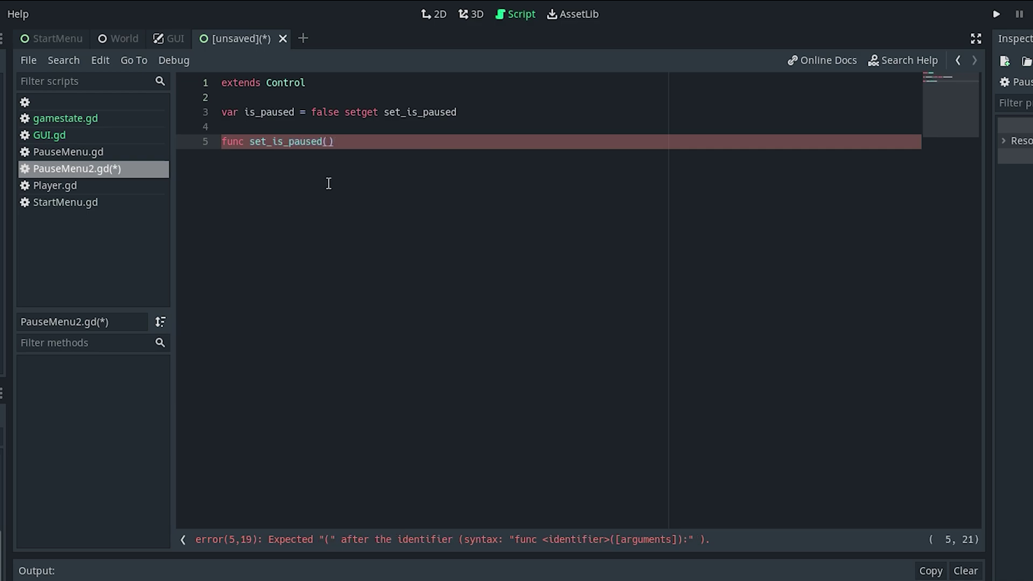
text(:)
key(Return)
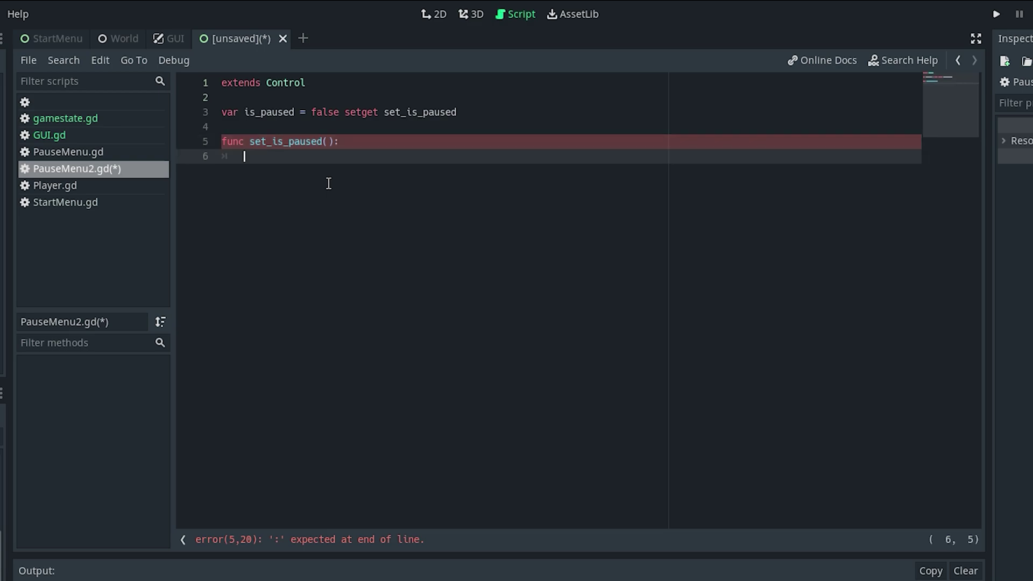
click(328, 141)
text(value)
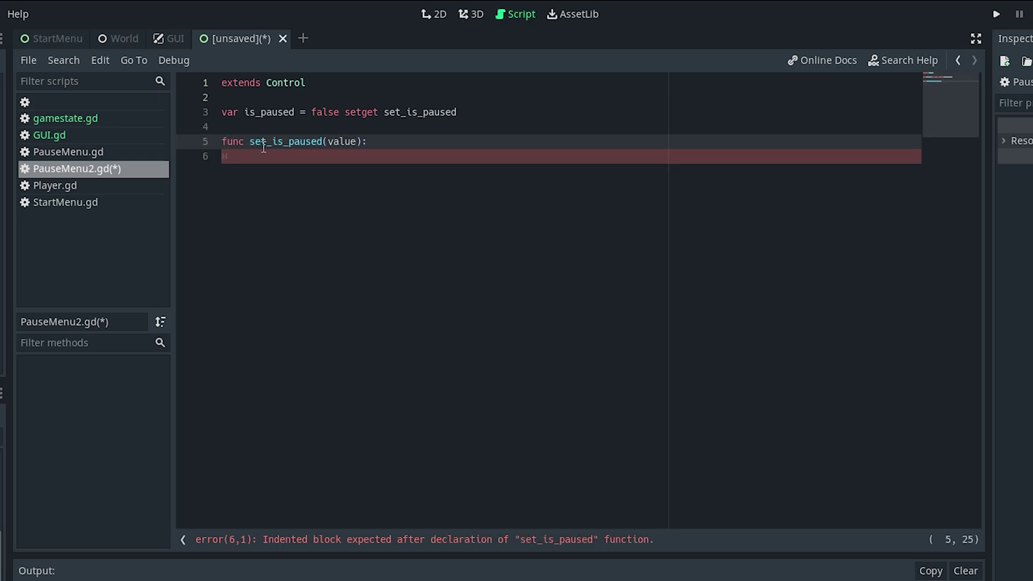
Step: Write the setter body: is_paused = value and get_tree().paused = is_paused
double_click(394, 111)
triple_click(352, 142)
click(396, 142)
key(Return)
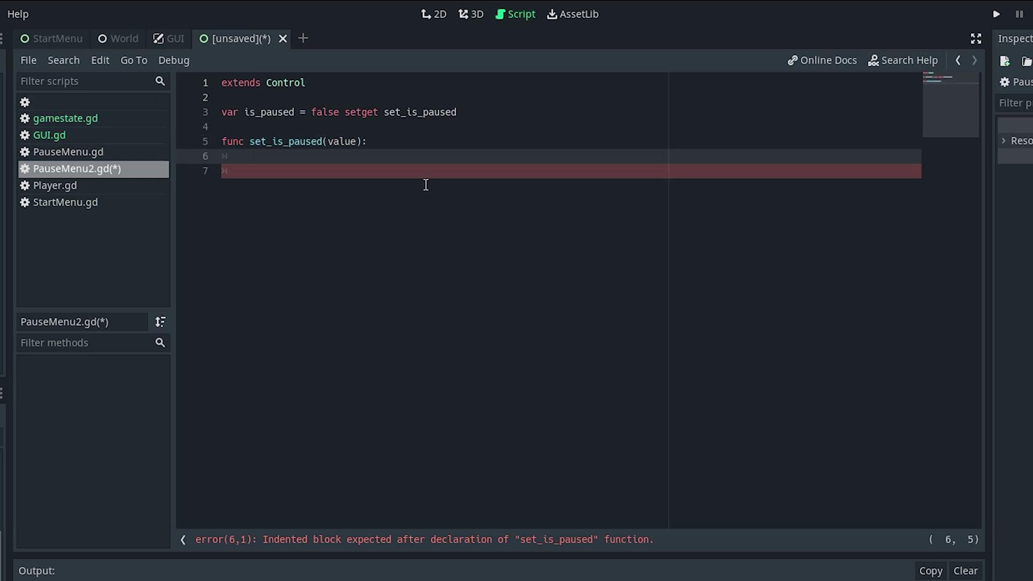
text(is_paused = value)
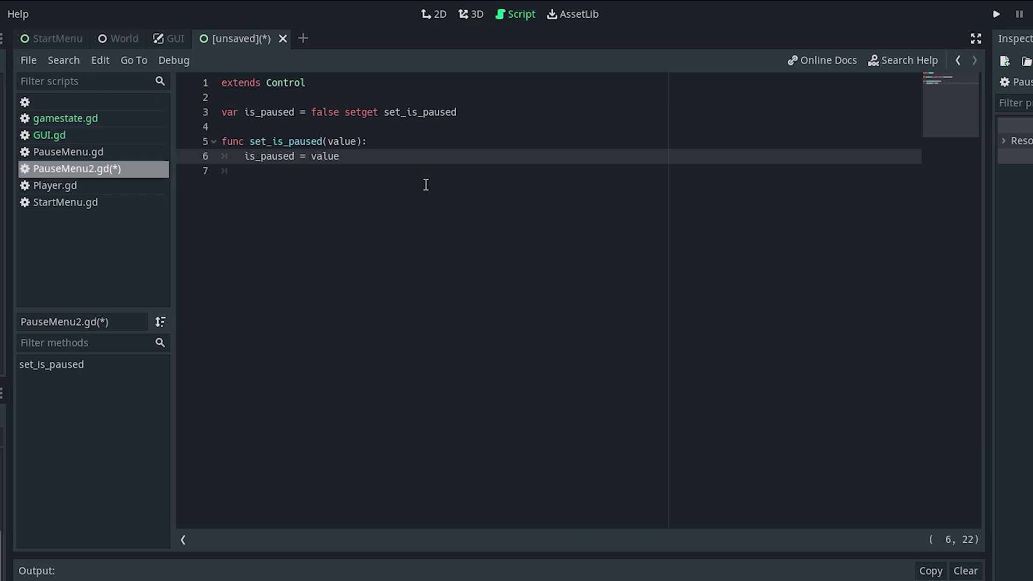
key(Return)
text(get)
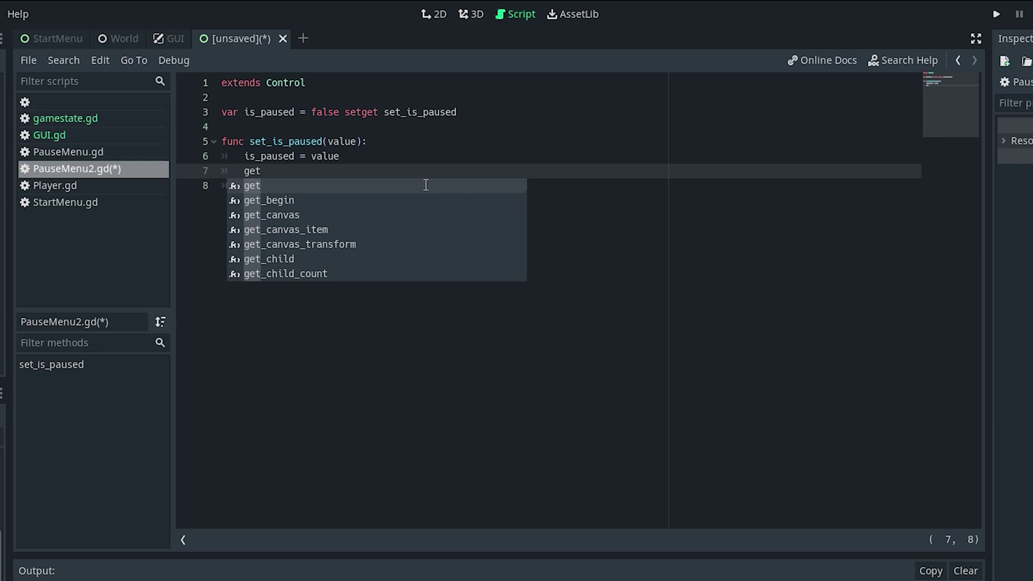
text(_tree().p)
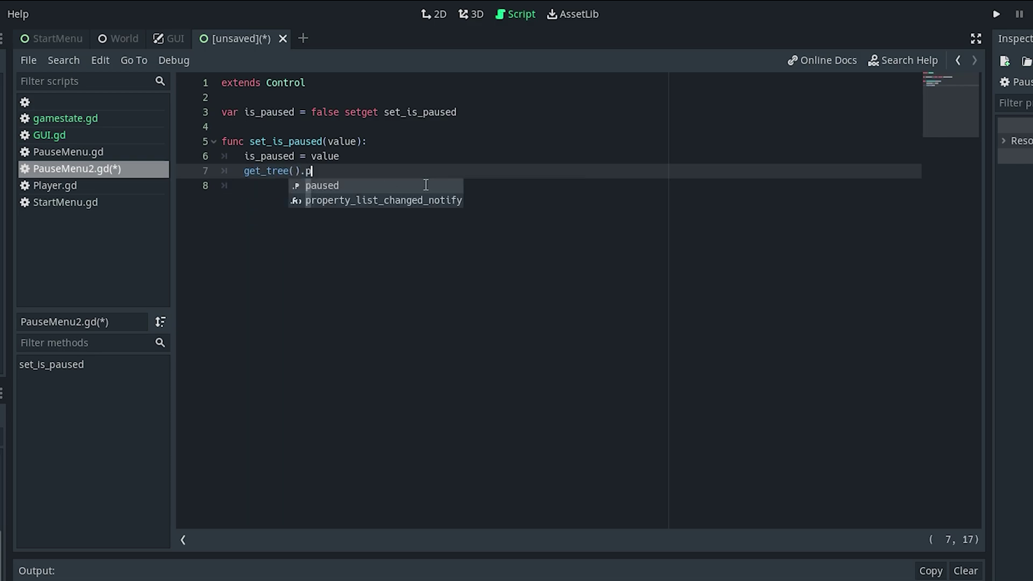
text(aused = is_pause)
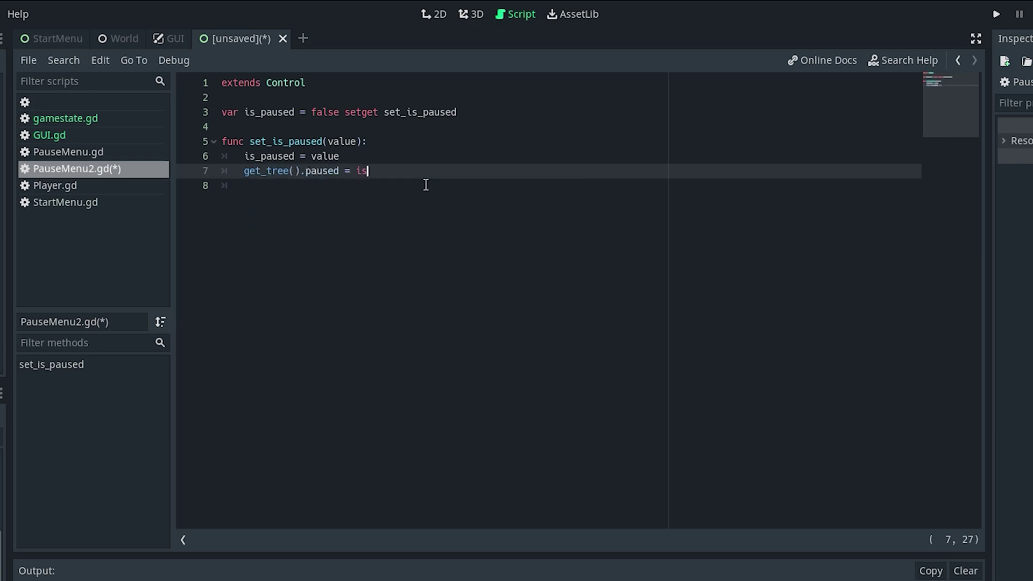
text(d)
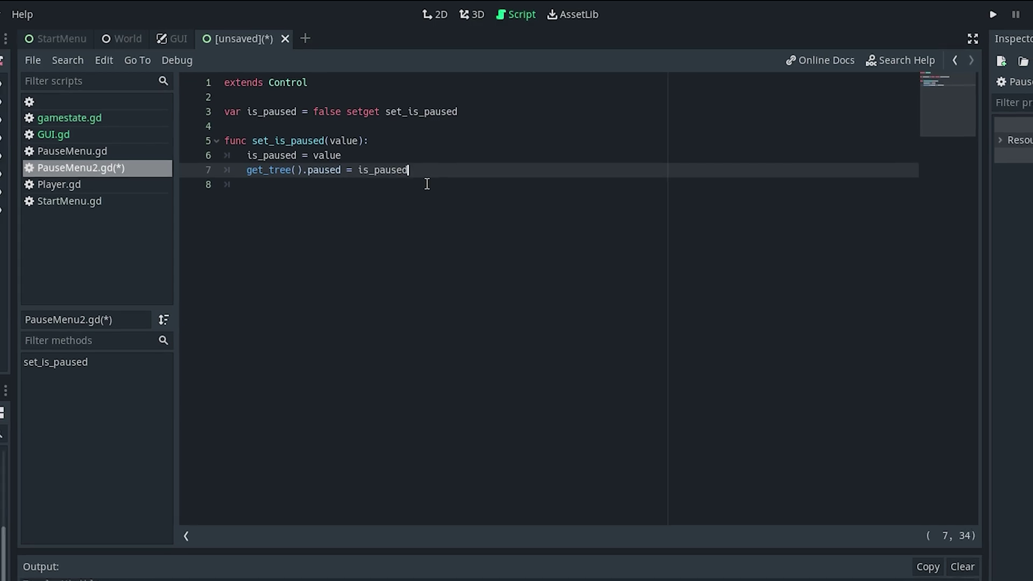
Step: Save the scene as PauseMenu2.tscn in the UI folder
key(ctrl+s)
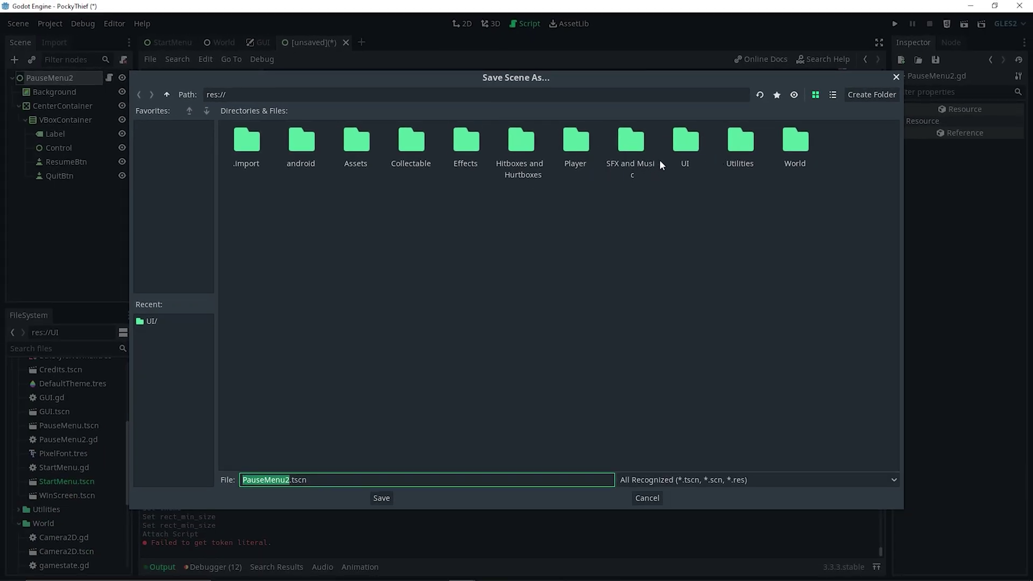
double_click(684, 141)
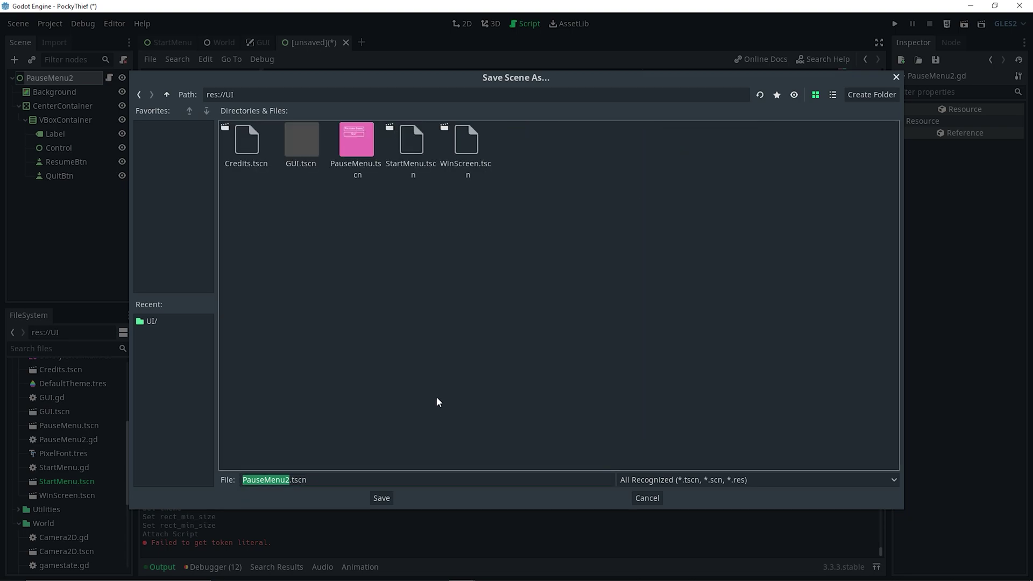
click(382, 498)
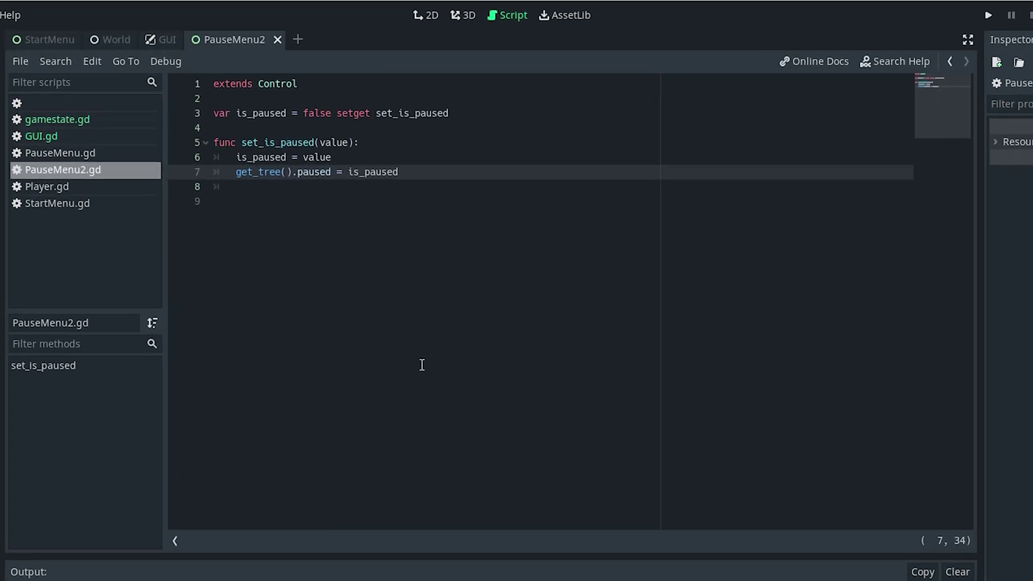